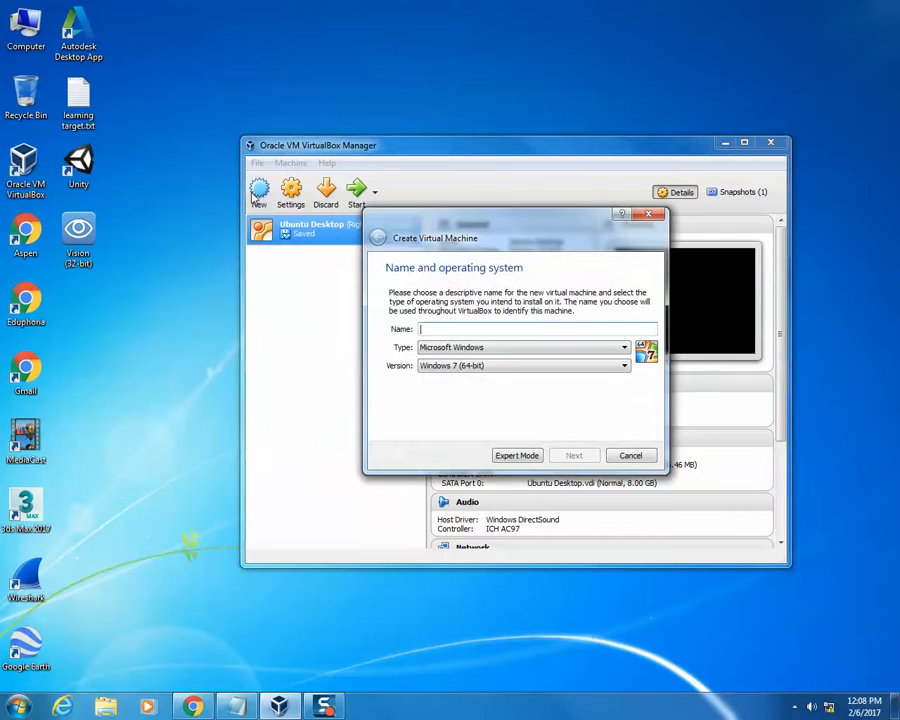
- Name the new virtual machine Ubuntu Server, with type Linux and version Ubuntu (64-bit), and continue to the memory settings
text(Ubuntu Server)
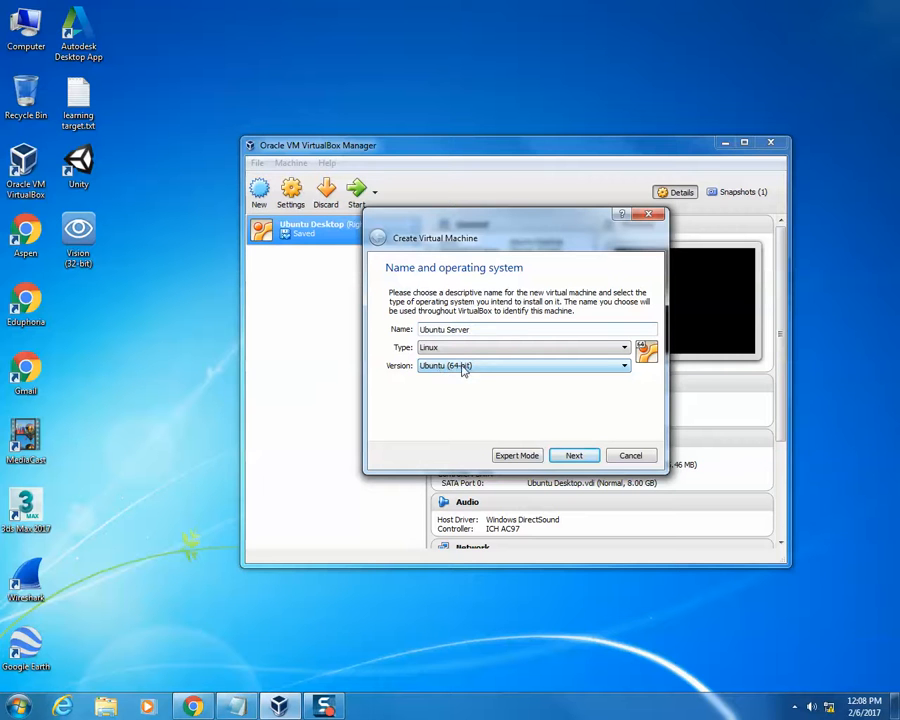
click(572, 455)
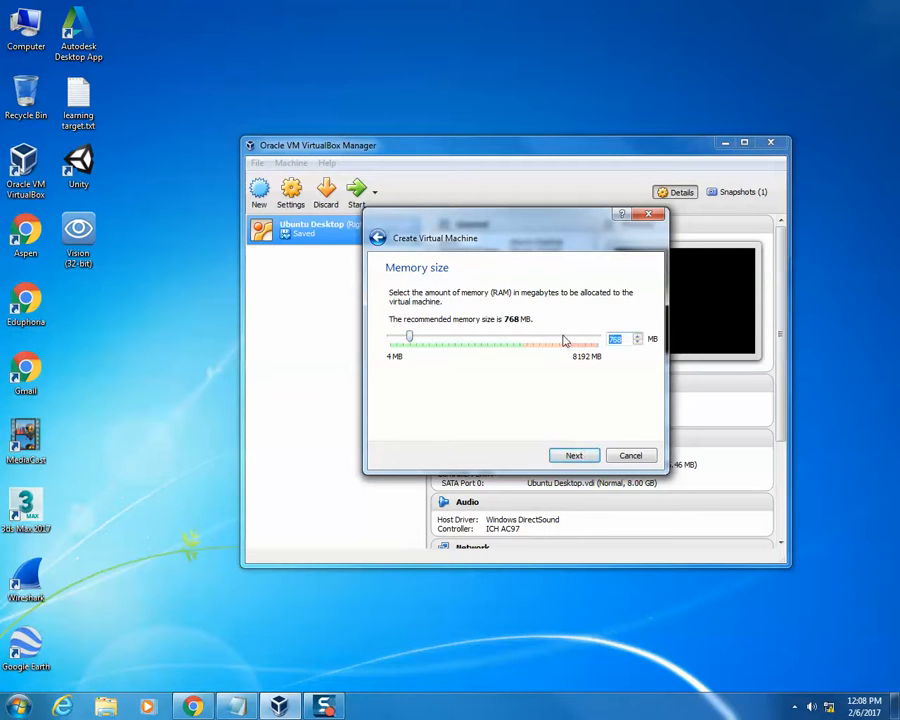
- Work out 1024*4 in the Windows Calculator to get the memory size in megabytes, and close the calculator
click(15, 708)
text(calc)
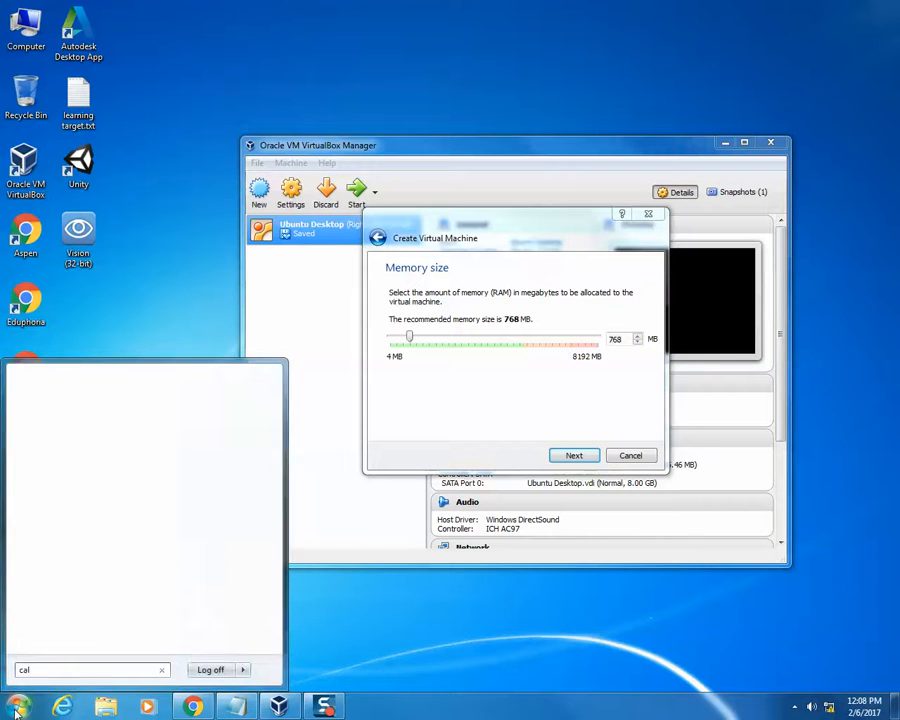
key(Return)
text(10)
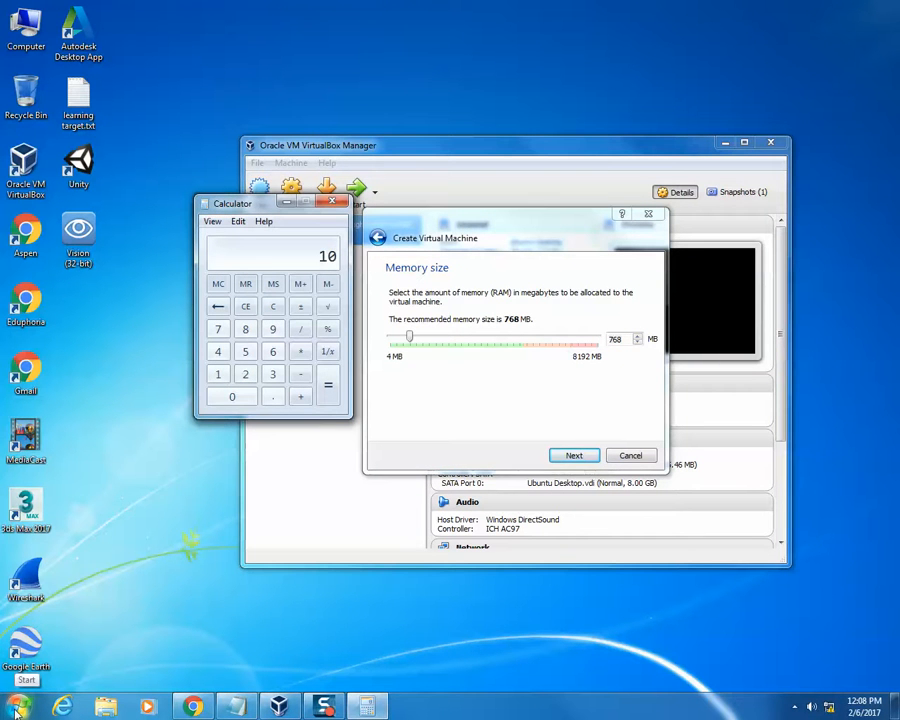
text(24*4)
key(Return)
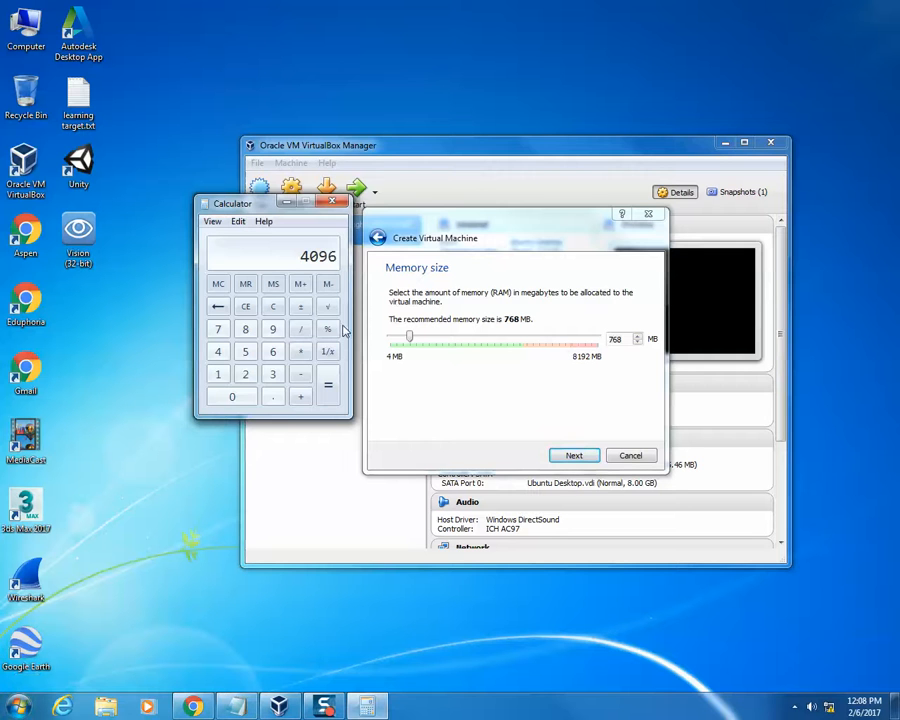
click(333, 204)
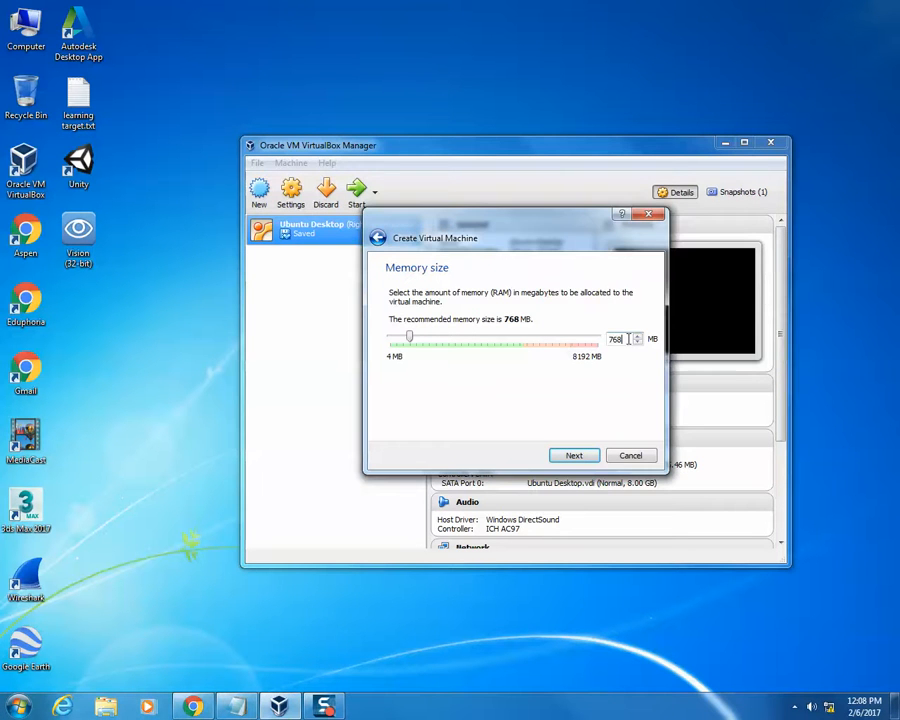
- Set the virtual machine's memory size to 4096 MB and continue to the hard disk options
drag(624, 341, 588, 342)
text(4096)
click(586, 457)
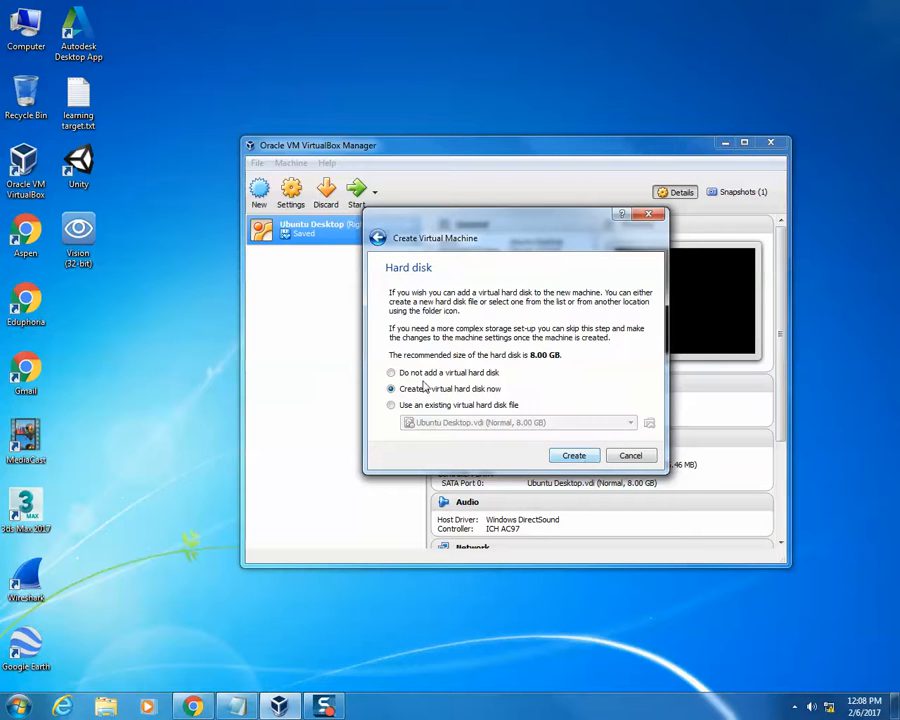
- Create a dynamically allocated VDI virtual hard disk named Ubuntu Server with a size of 8.00 GB
click(560, 456)
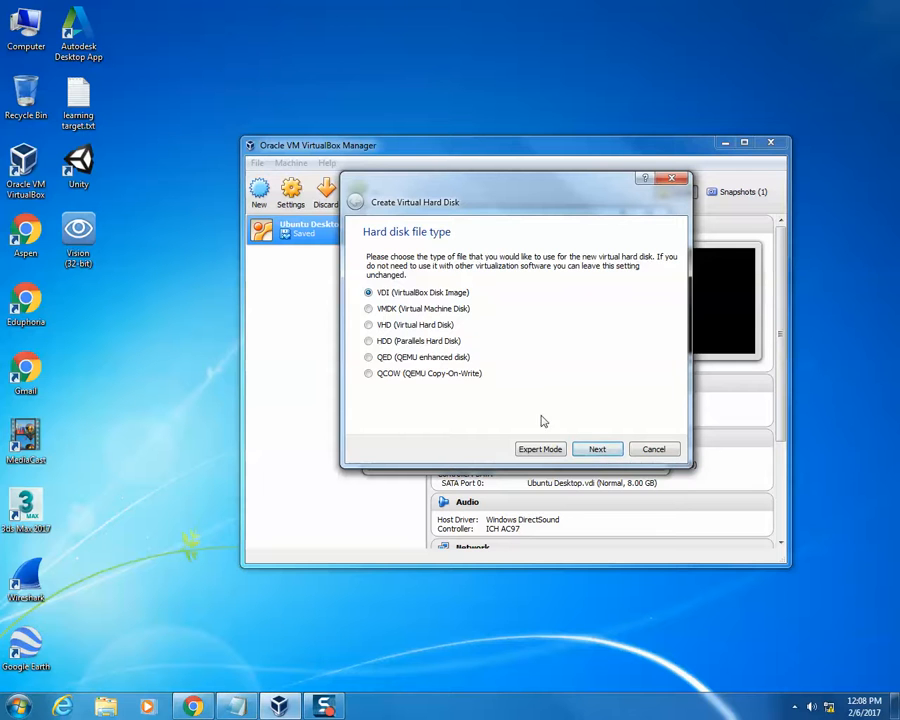
click(605, 452)
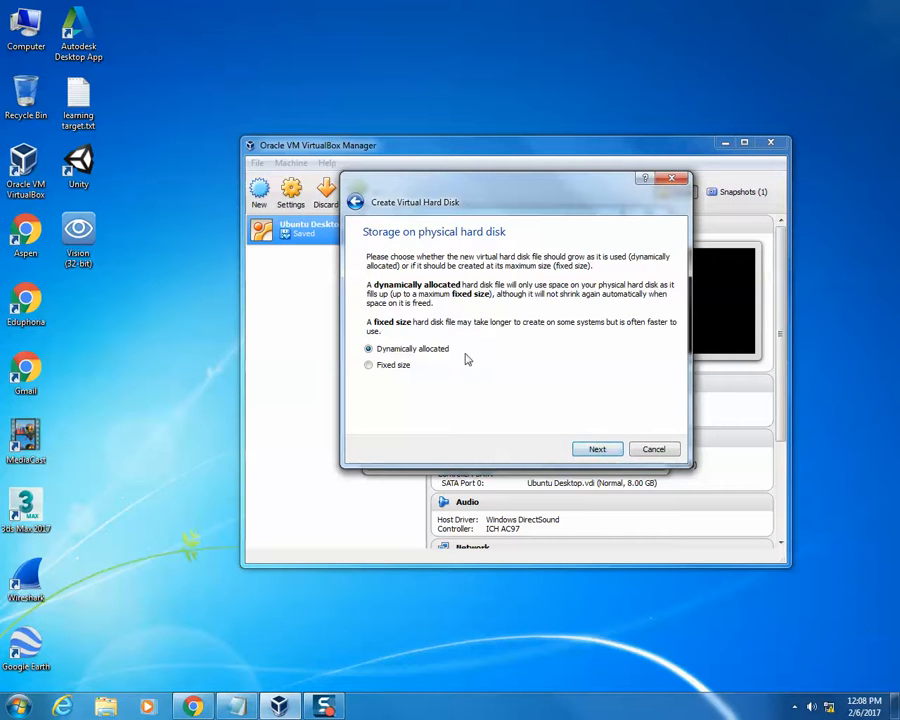
click(600, 450)
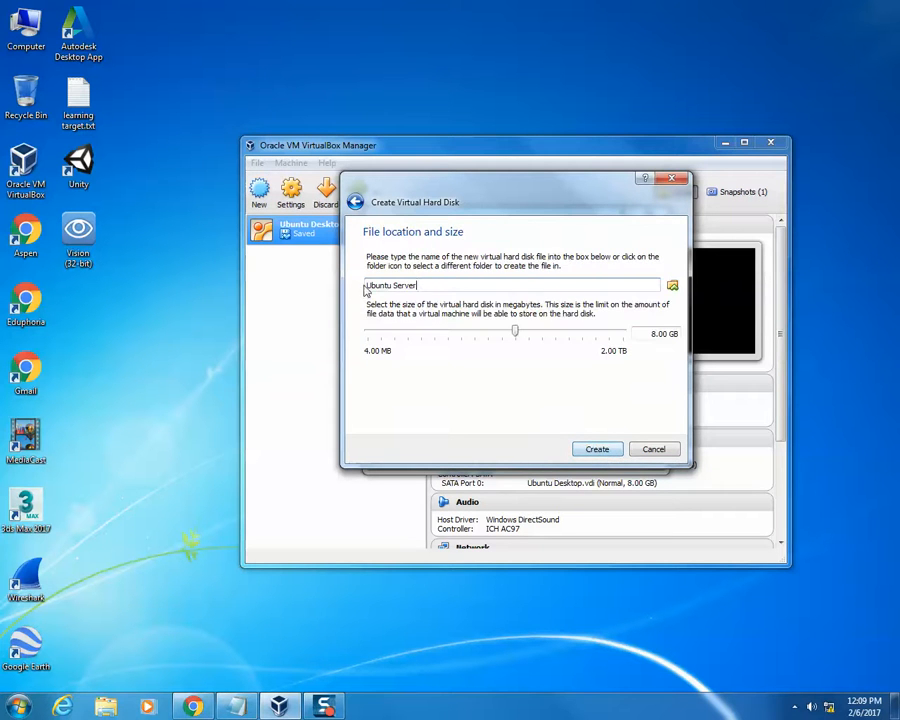
click(594, 450)
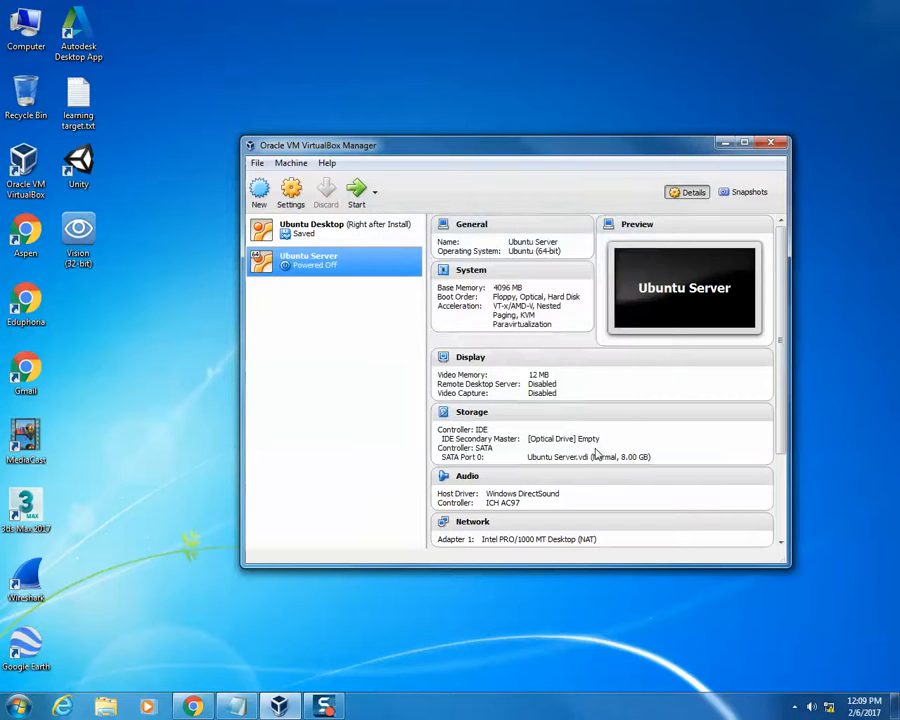
- Start the Ubuntu Server virtual machine and check the list of available start-up disks for a server image
double_click(350, 268)
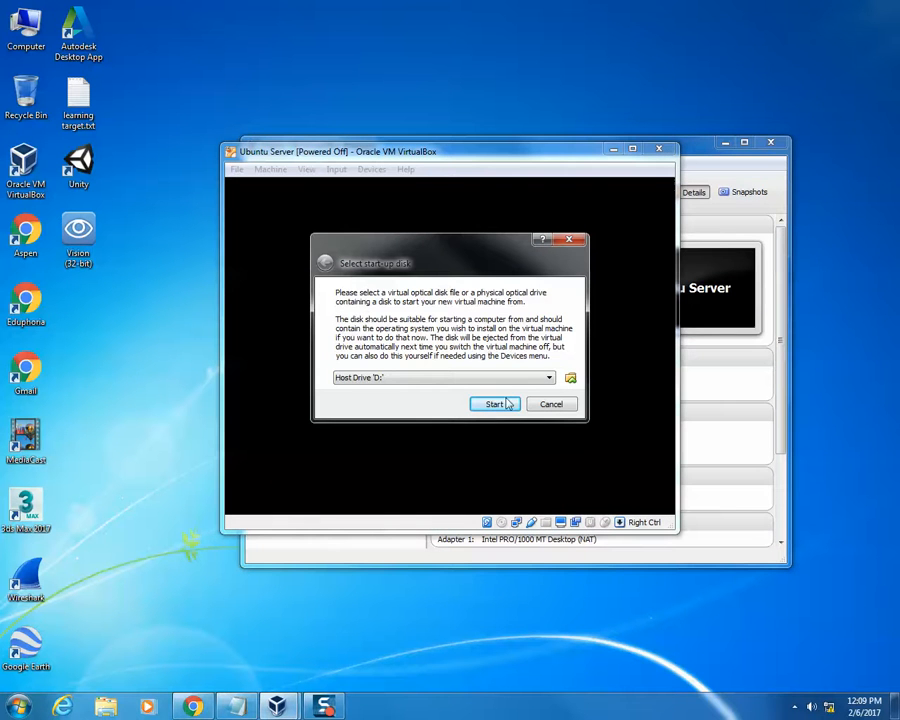
click(548, 378)
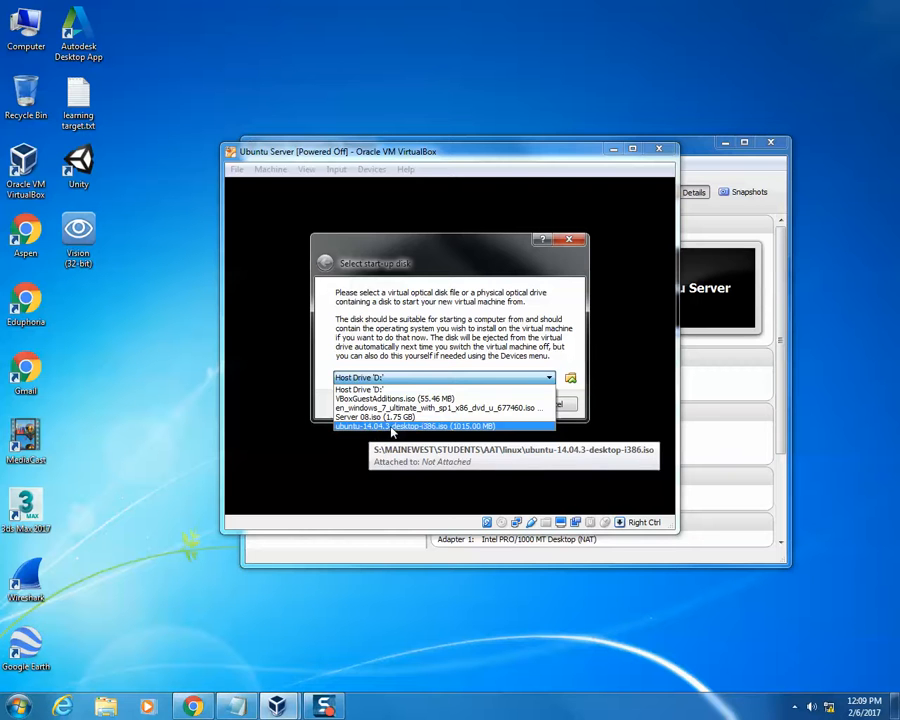
click(416, 338)
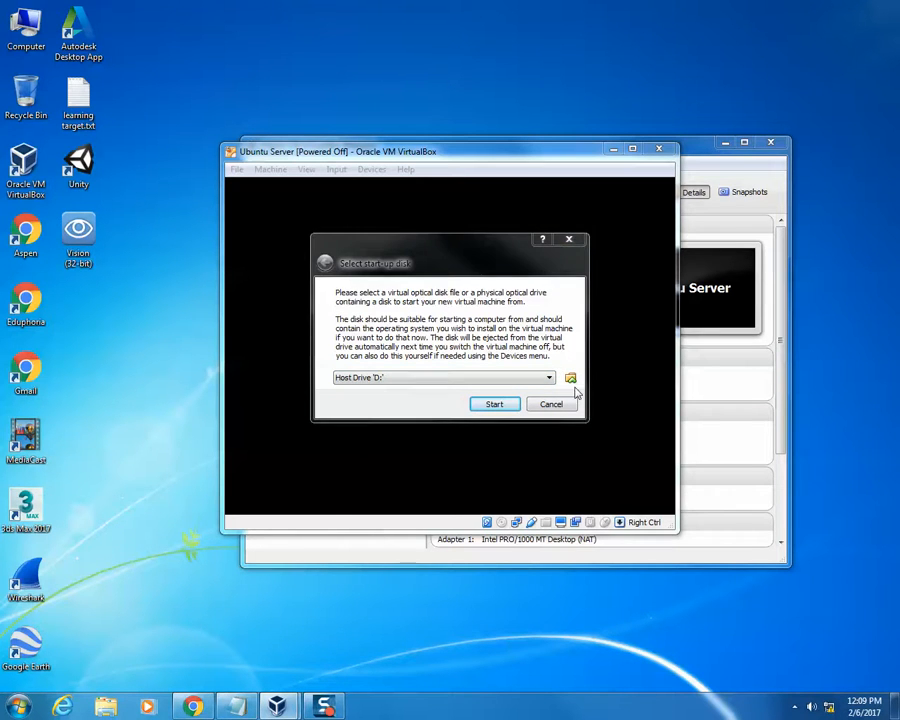
- Browse for a virtual optical disk file in the MAINEWEST > STUDENTS > AAT > linux folder on the Shared (S:) drive
click(572, 384)
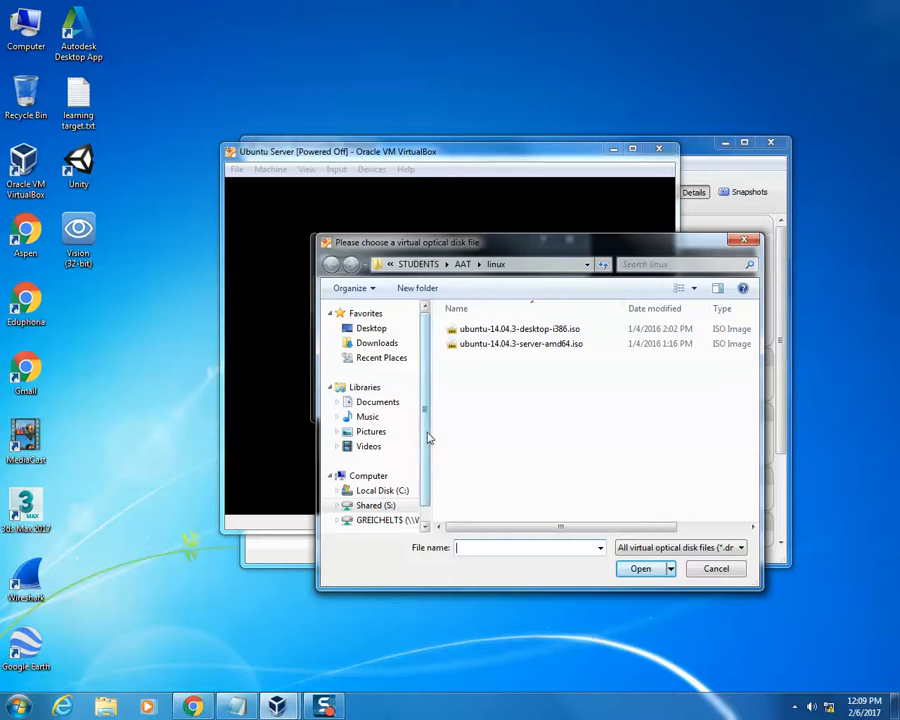
click(368, 476)
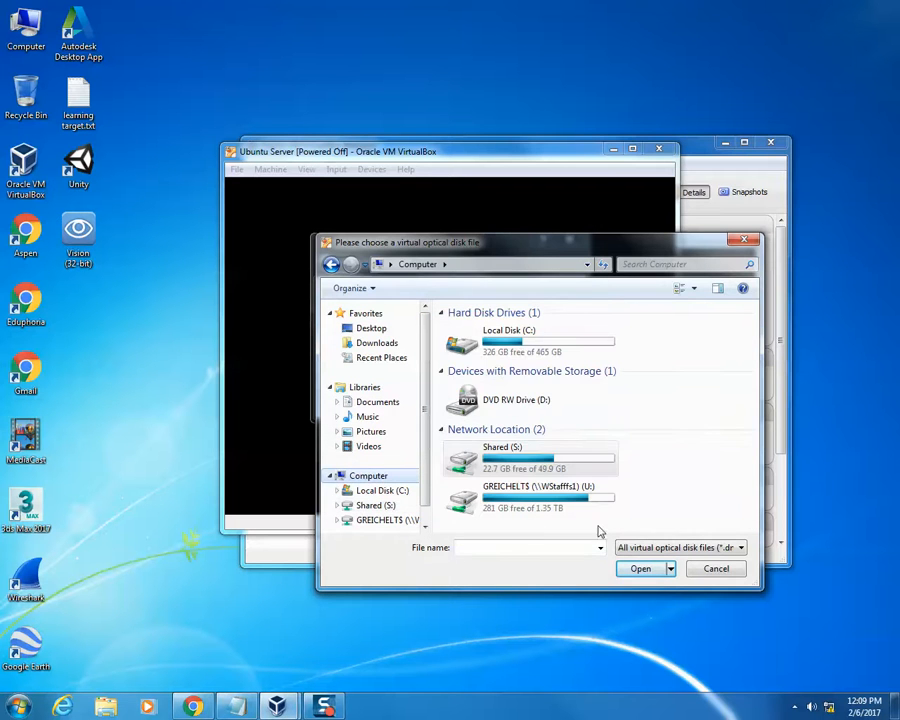
double_click(520, 460)
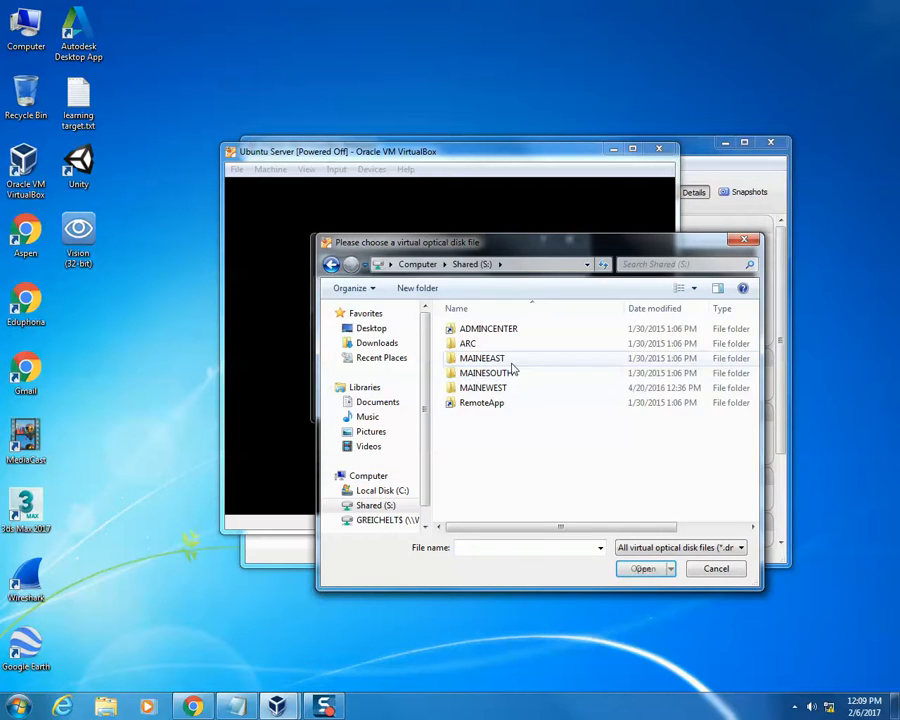
double_click(528, 388)
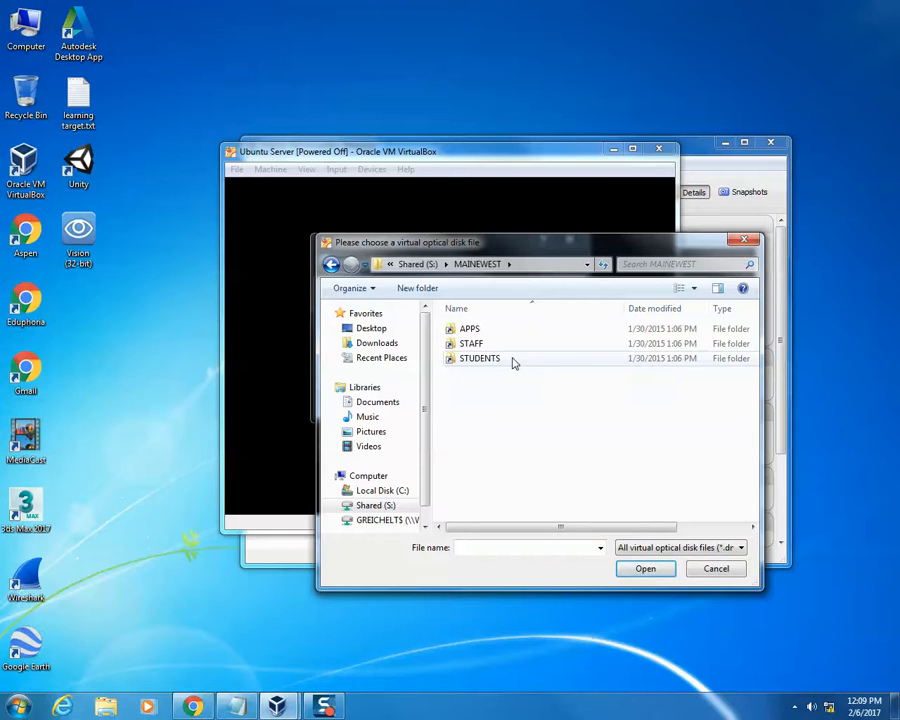
double_click(513, 360)
double_click(508, 331)
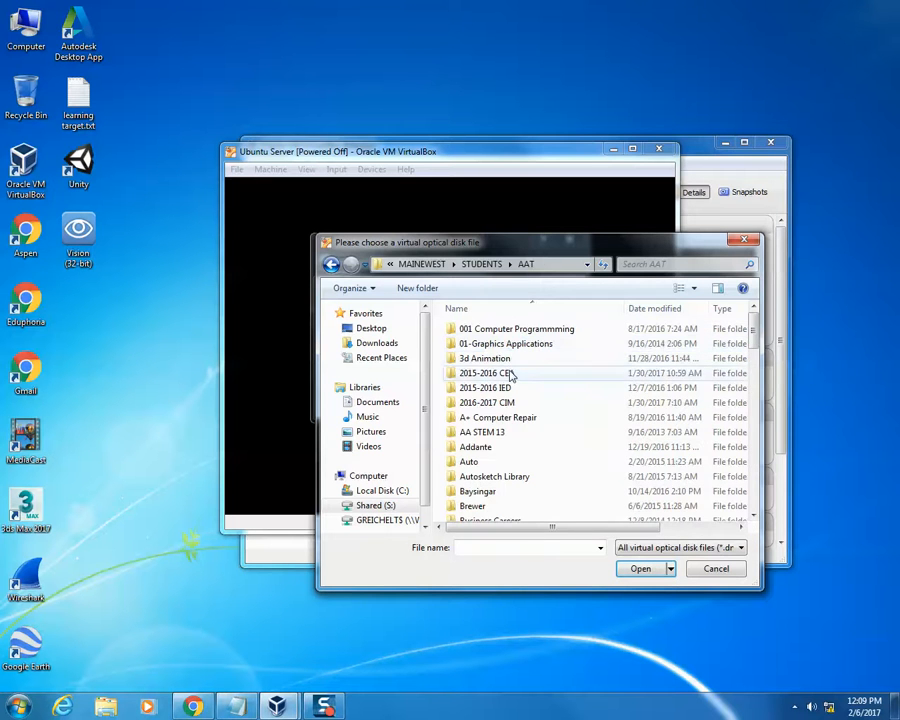
click(512, 376)
scroll(510, 376, down, 10)
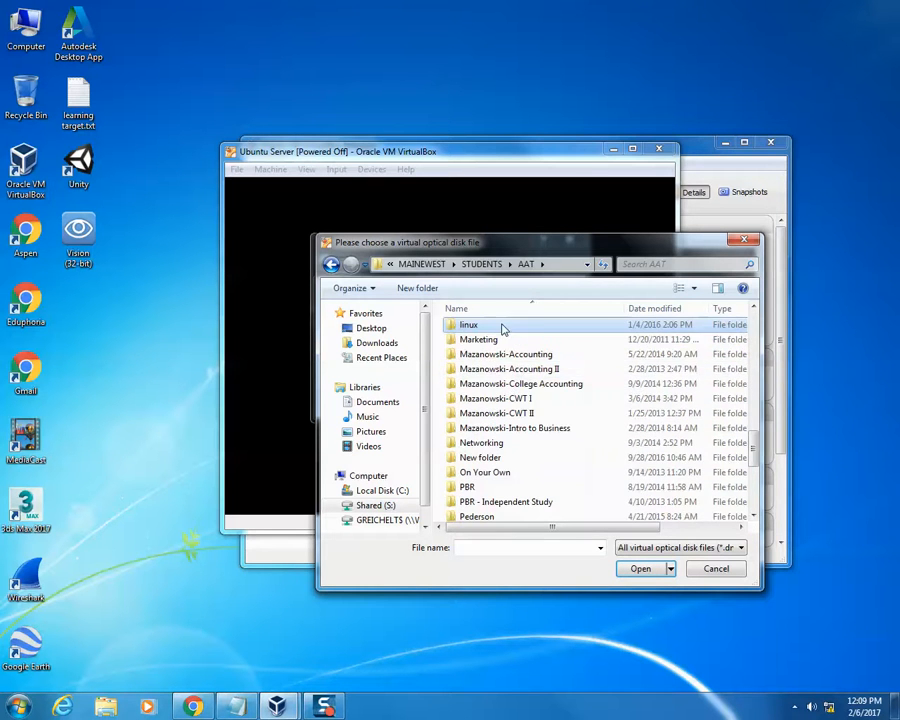
double_click(502, 328)
- Choose ubuntu-14.04.3-server-amd64.iso as the start-up disk and boot the virtual machine from it
click(508, 345)
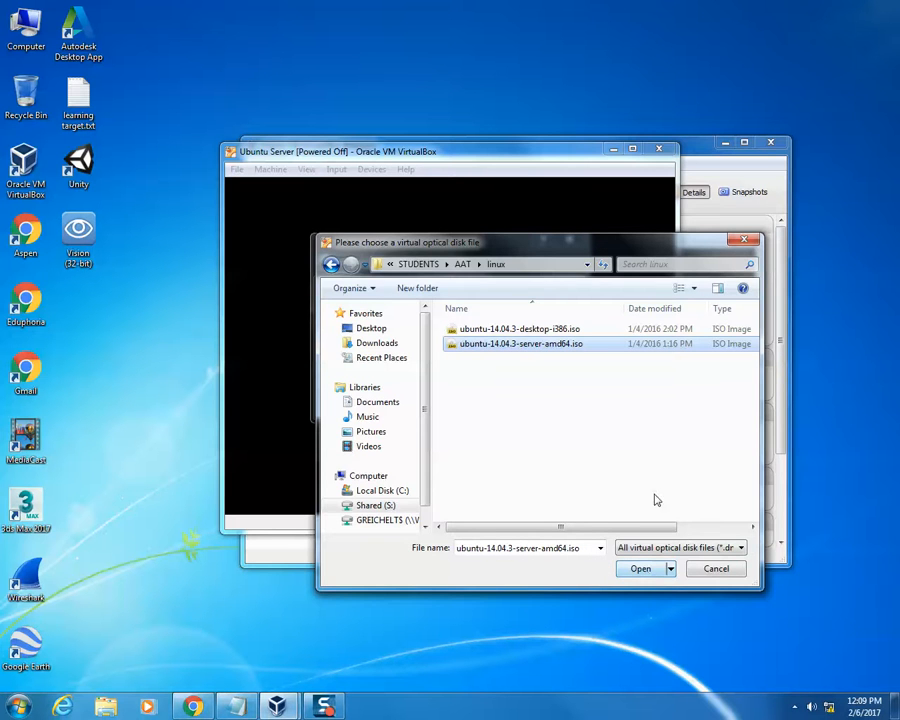
click(643, 569)
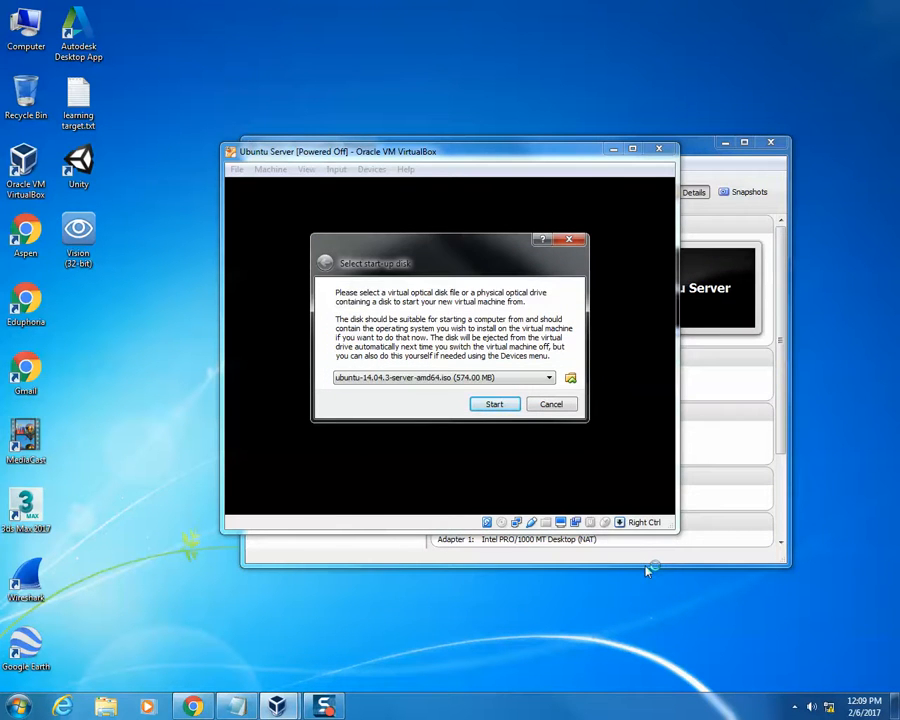
click(498, 403)
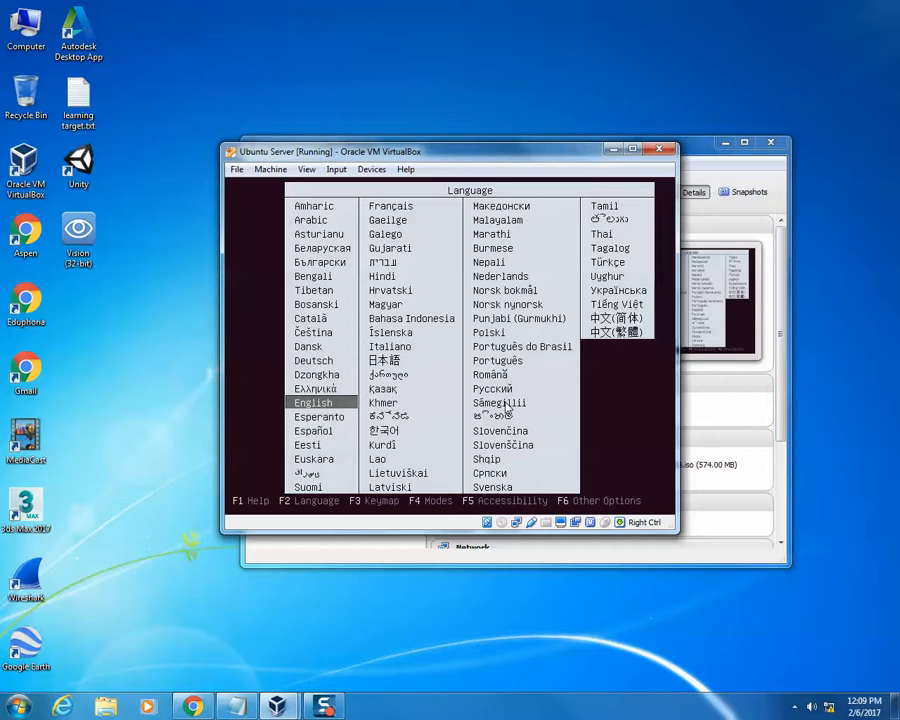
- Start Install Ubuntu Server with English as the boot and installation language, and set the location to United States
key(Return)
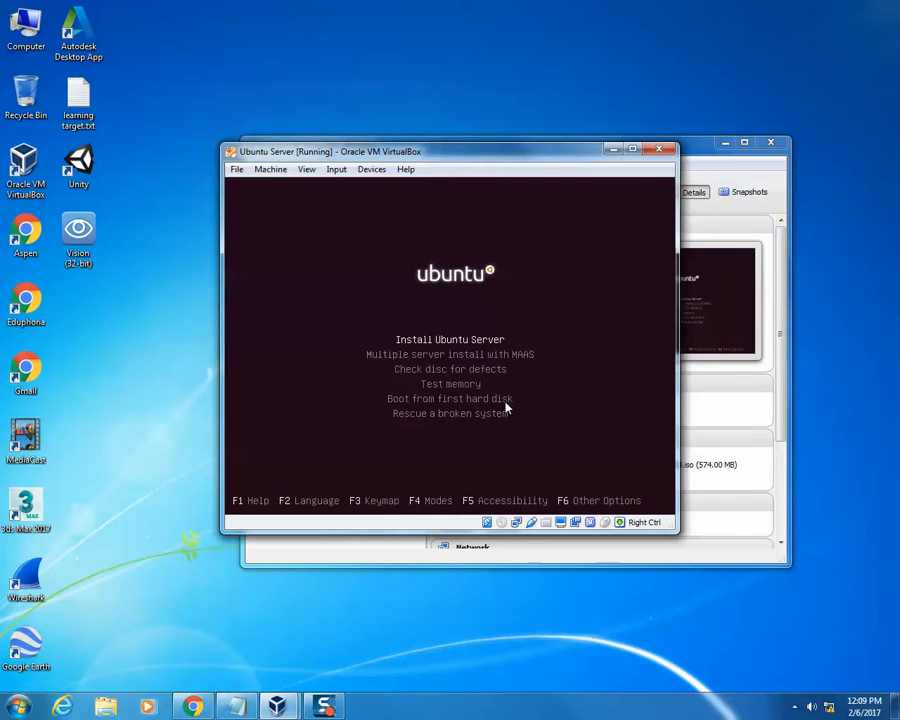
key(Return)
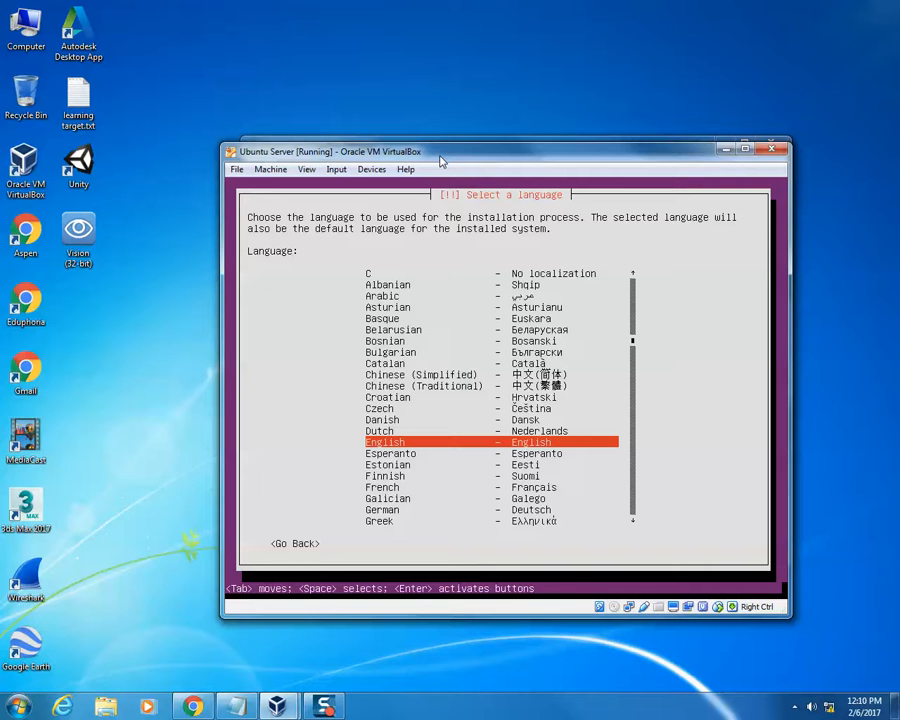
key(Return)
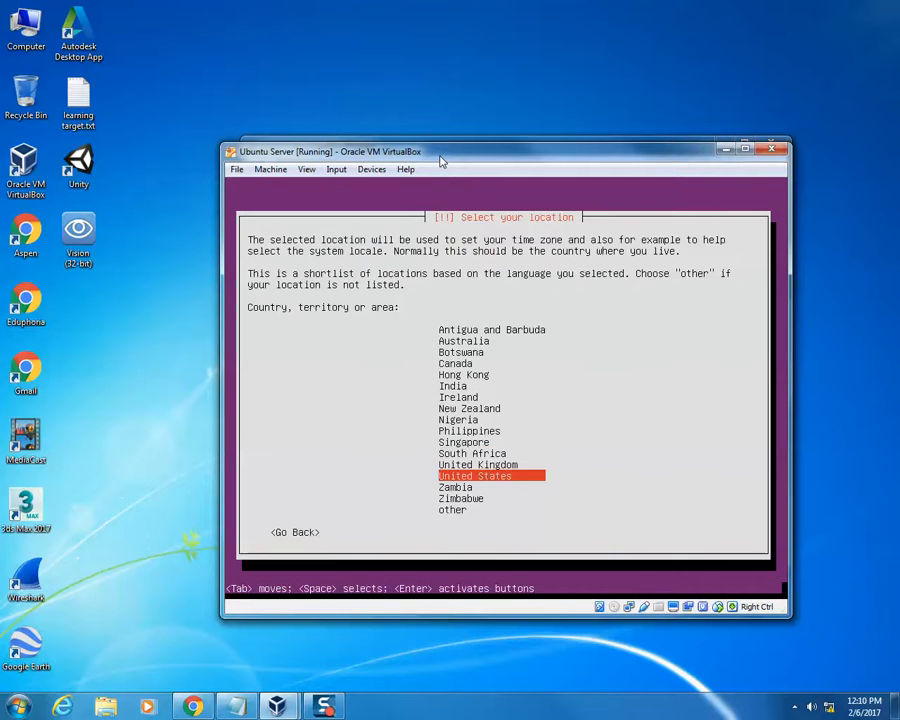
key(Return)
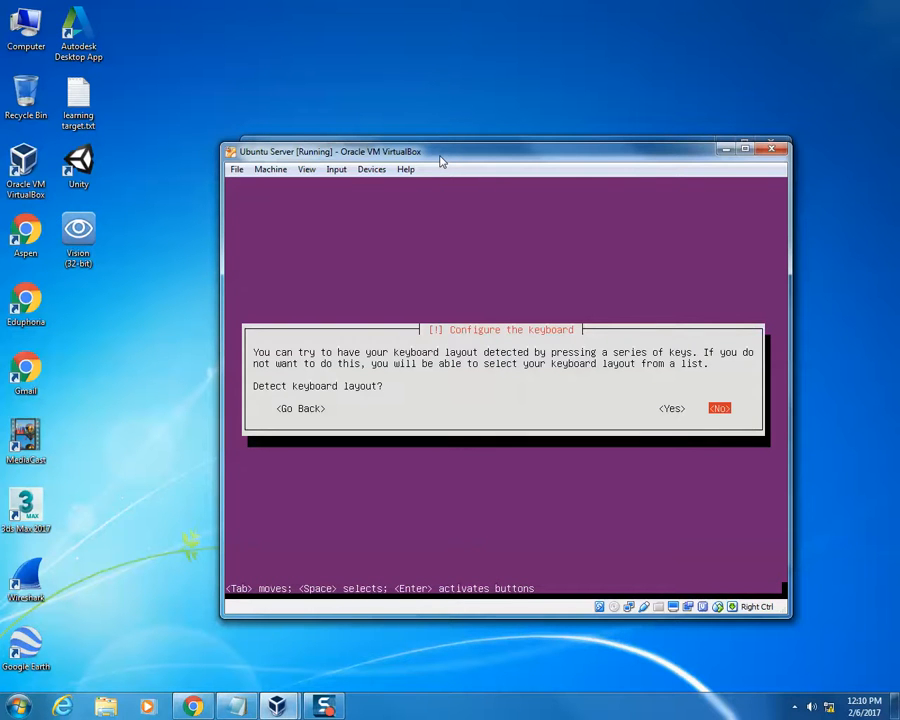
- Run keyboard layout detection, answering its key prompts with y and w and its label questions, and accept the us layout
key(Left)
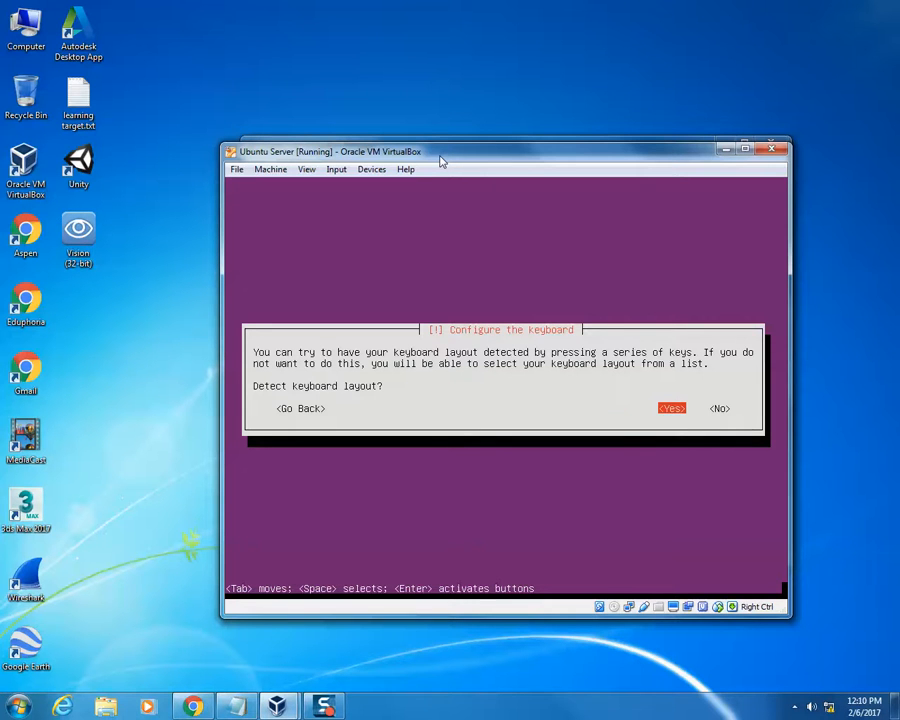
key(Return)
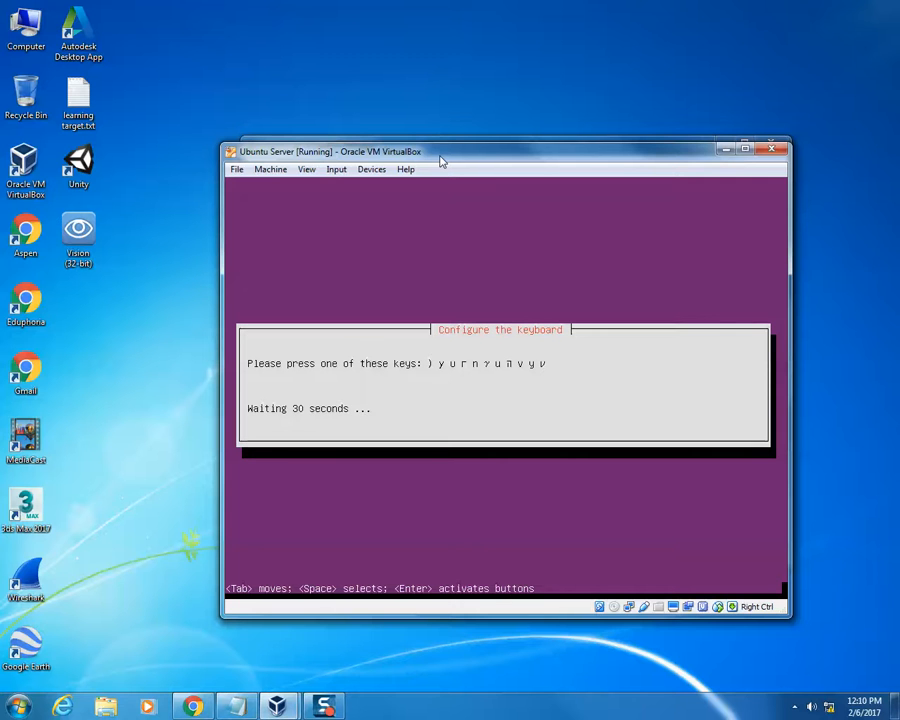
key(y)
key(w)
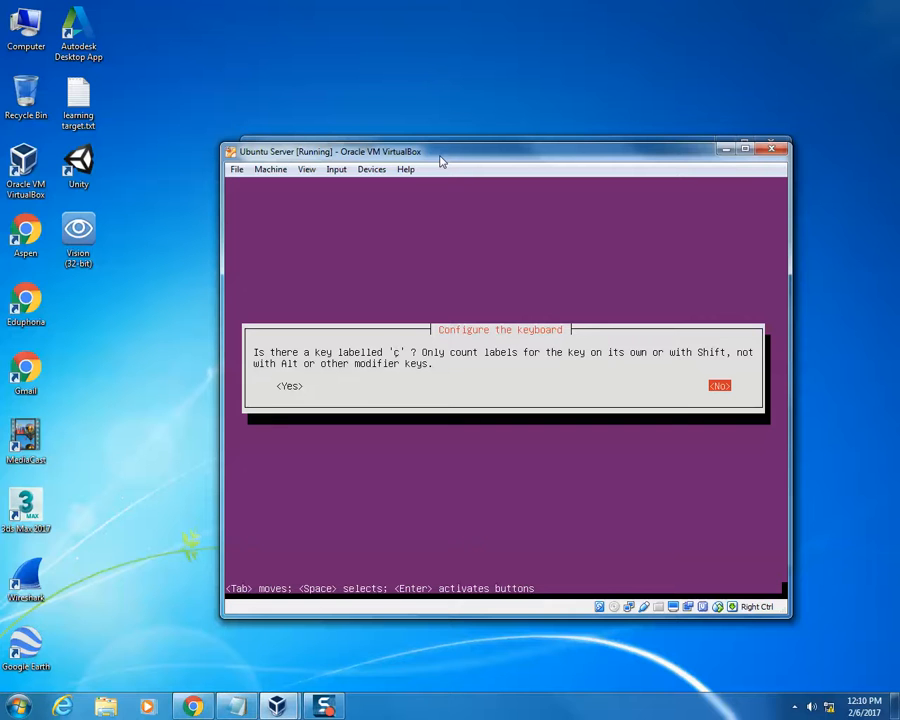
key(Return)
key(Return)
key(Return)
key(Return)
key(Return)
key(Return)
key(Return)
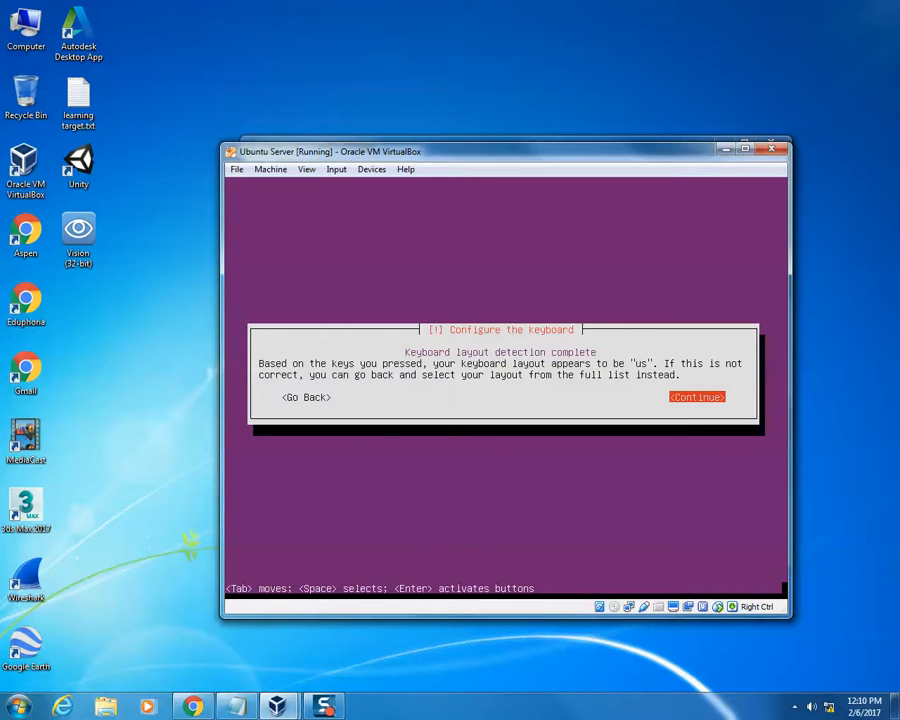
key(Return)
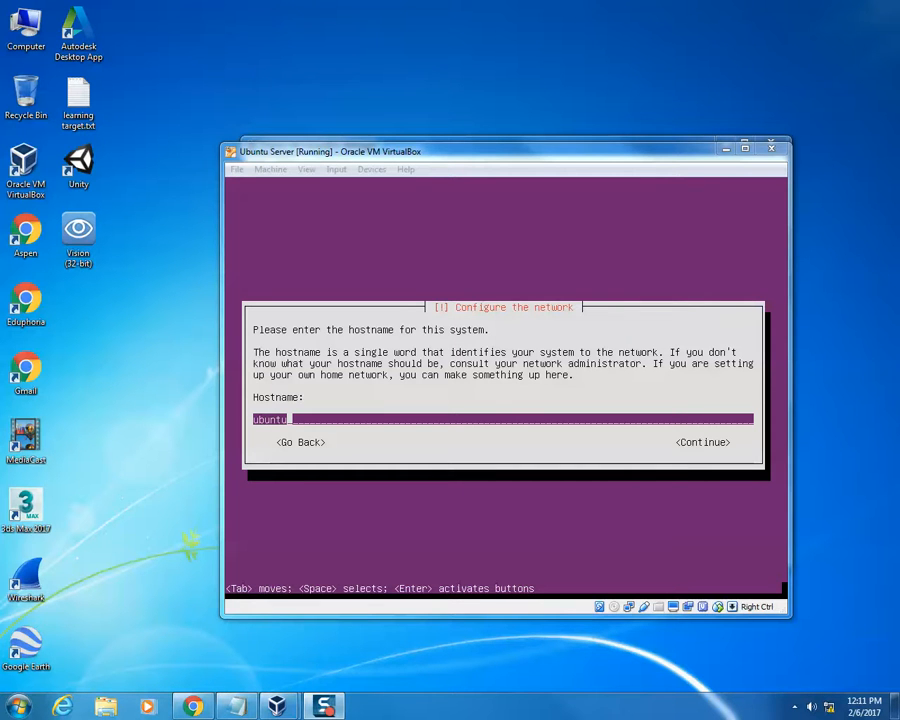
- Set the system's hostname to ubuntu- followed by the user's surname and continue to the user account setup
click(420, 420)
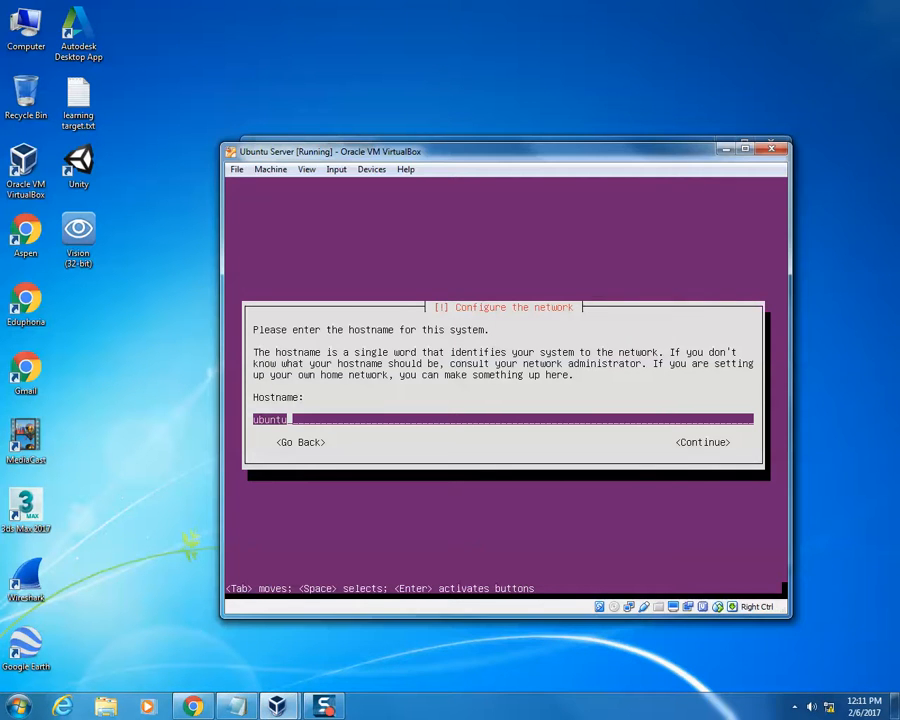
text(-Reichelt)
key(Tab)
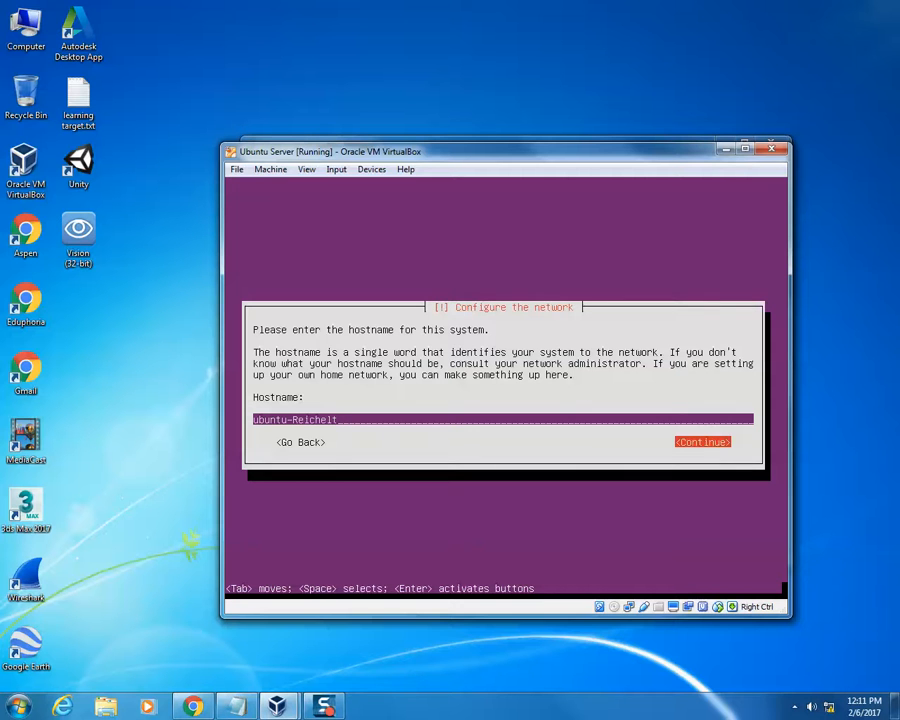
key(Return)
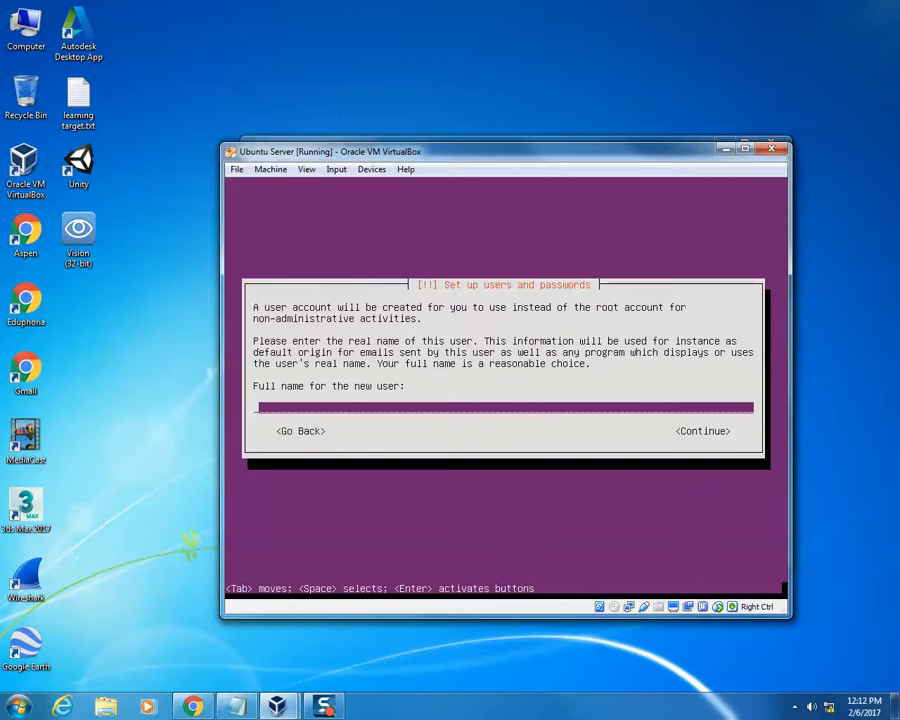
- Enter the new user's full name and accept the suggested account username
text(greichelt)
key(Tab)
key(Return)
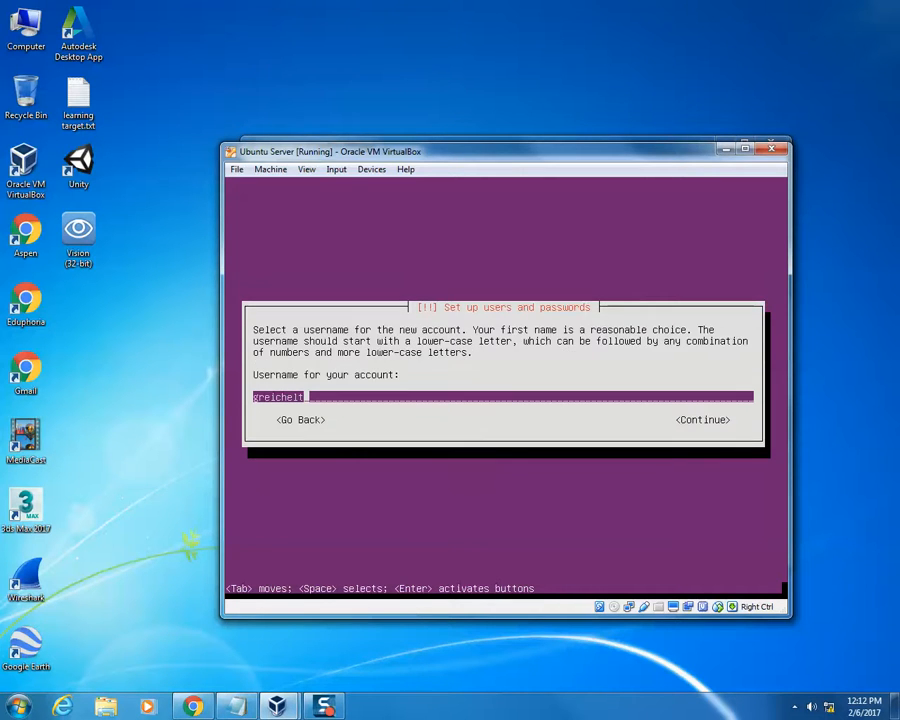
key(Tab)
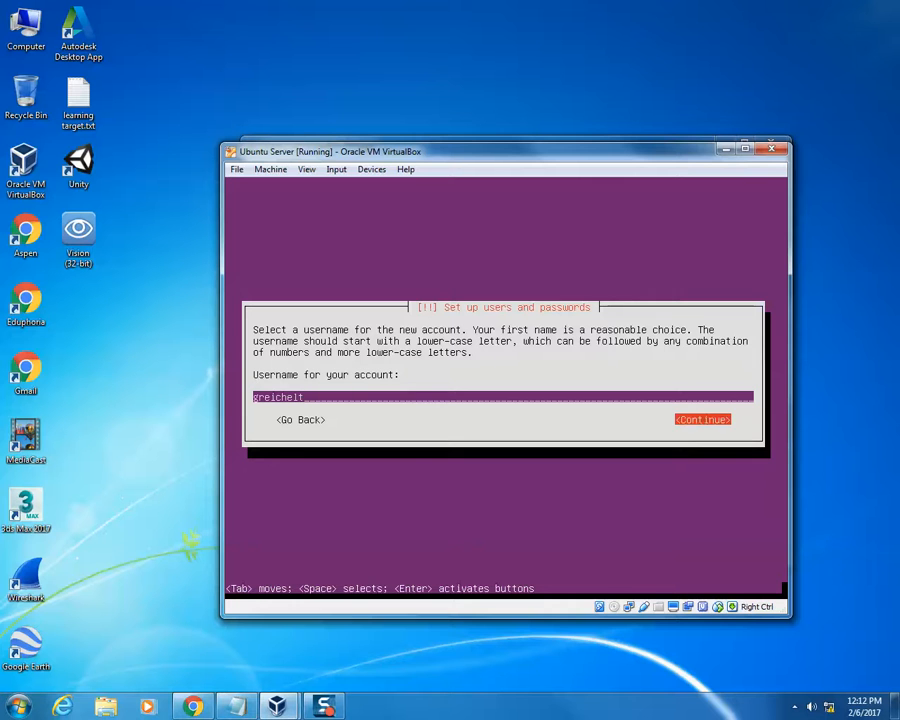
key(Return)
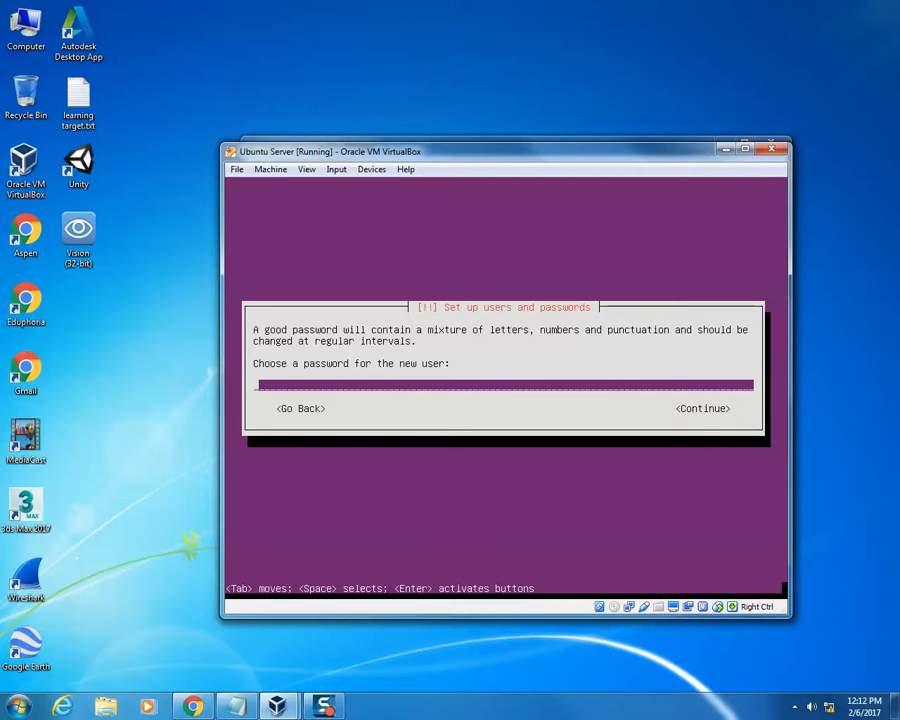
- Set the new user's account password and re-enter it for verification
text(********)
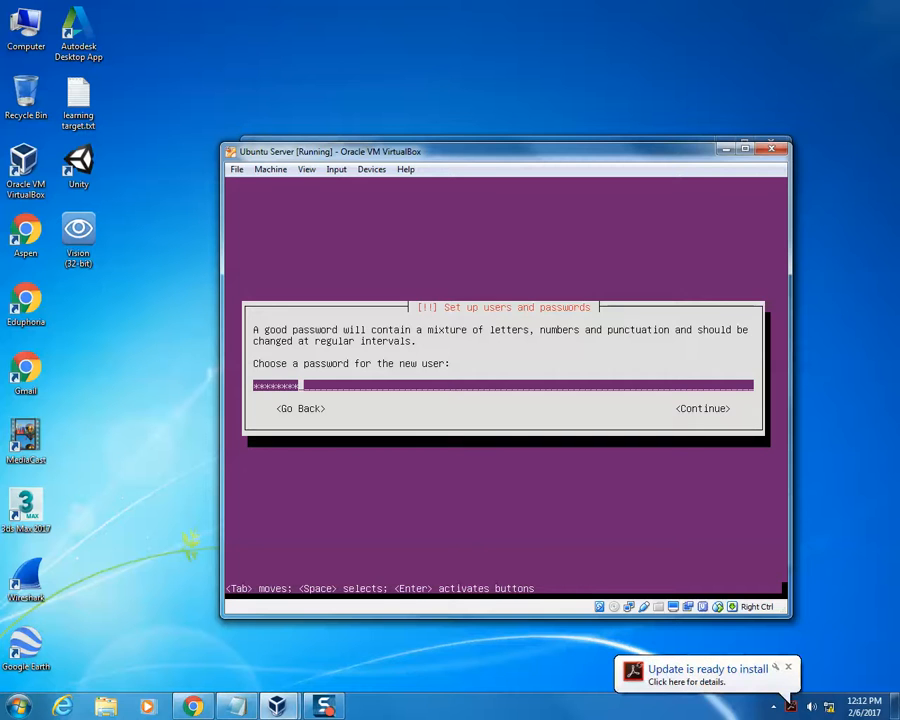
key(Return)
text(***)
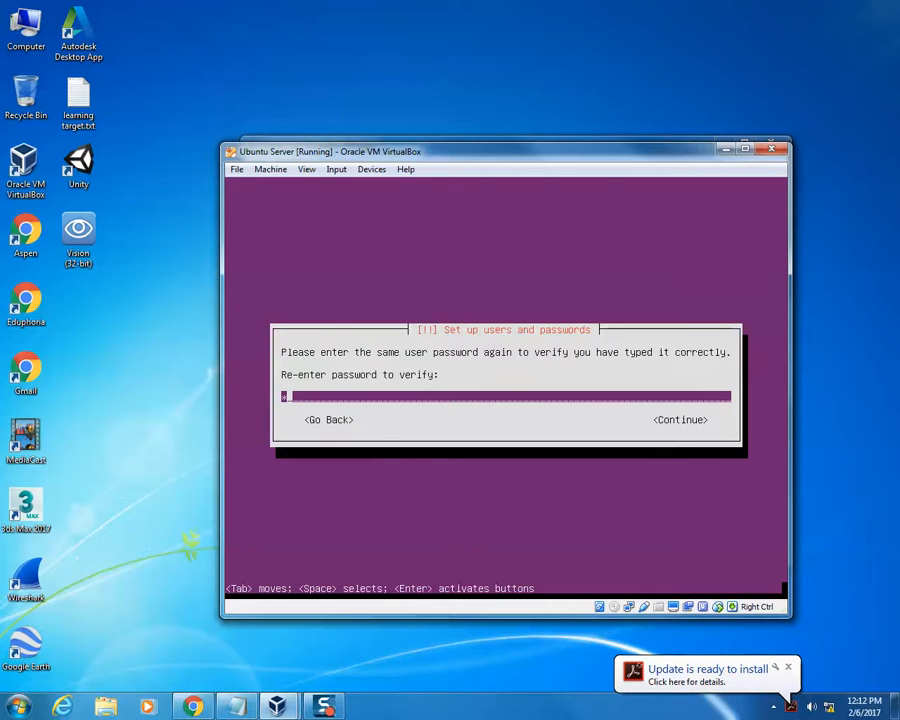
text(*****)
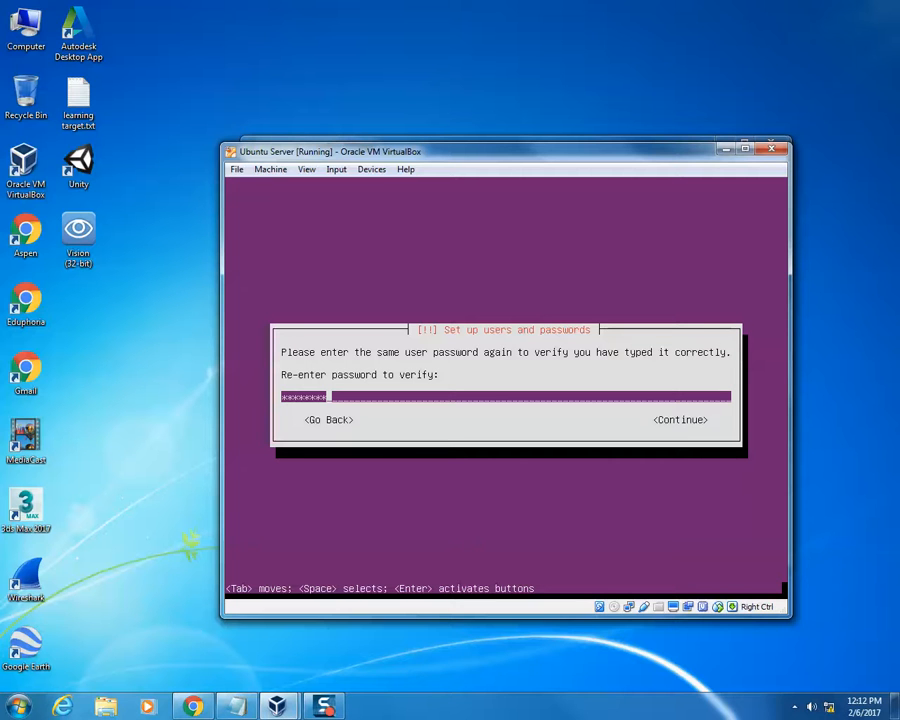
key(Tab)
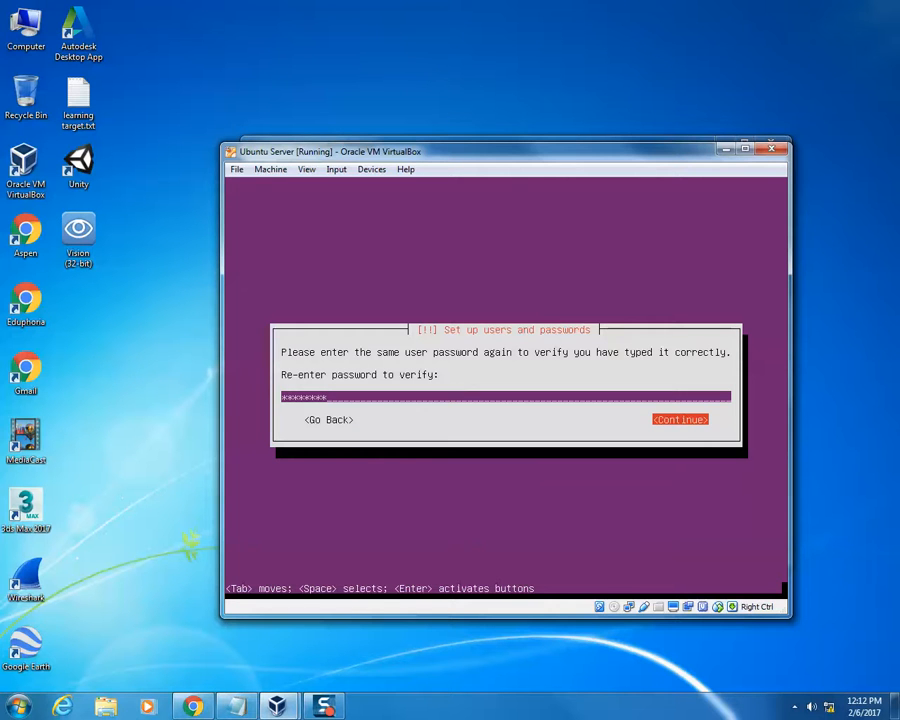
key(Return)
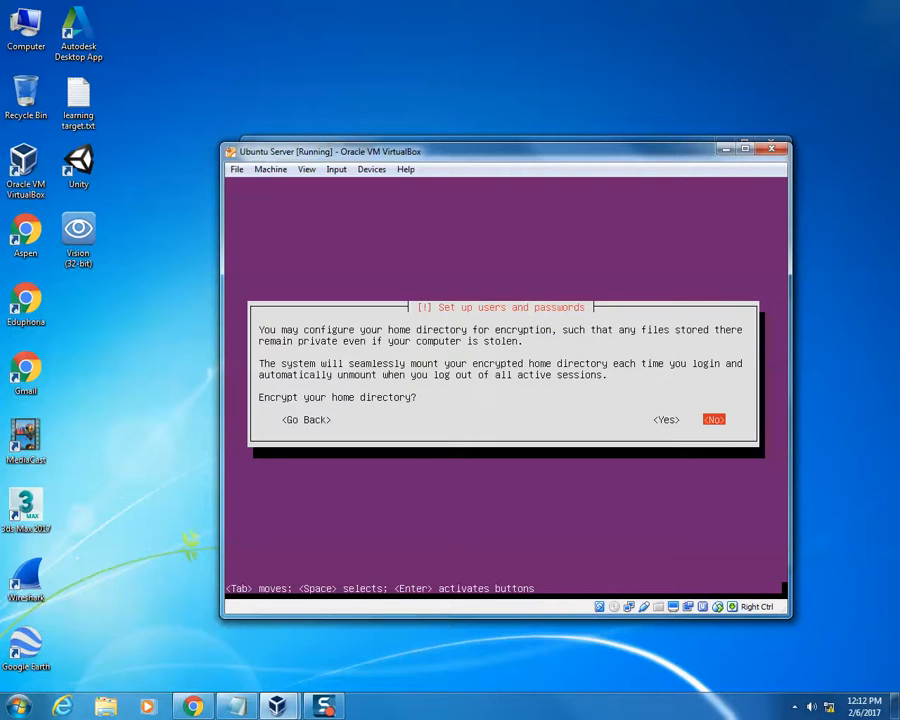
- Decline home directory encryption and accept America/Chicago as the time zone
key(Return)
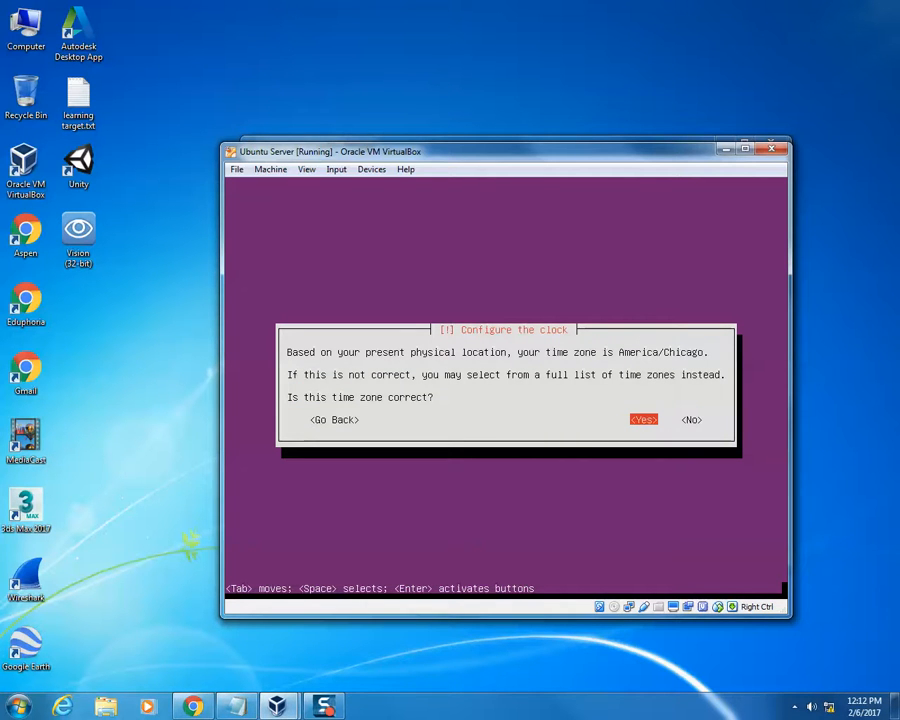
click(490, 72)
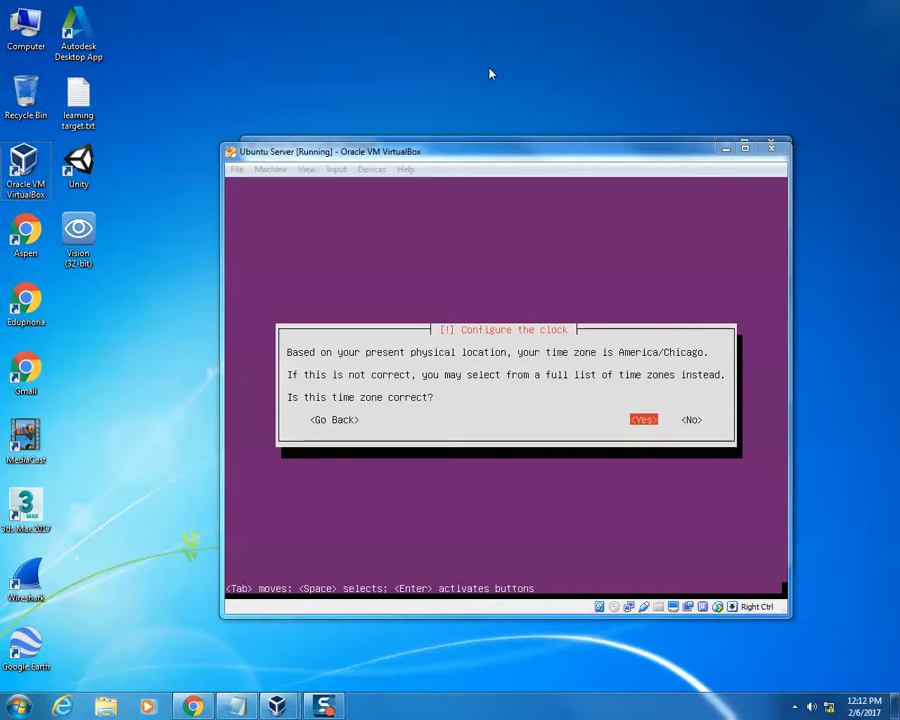
click(535, 250)
key(Return)
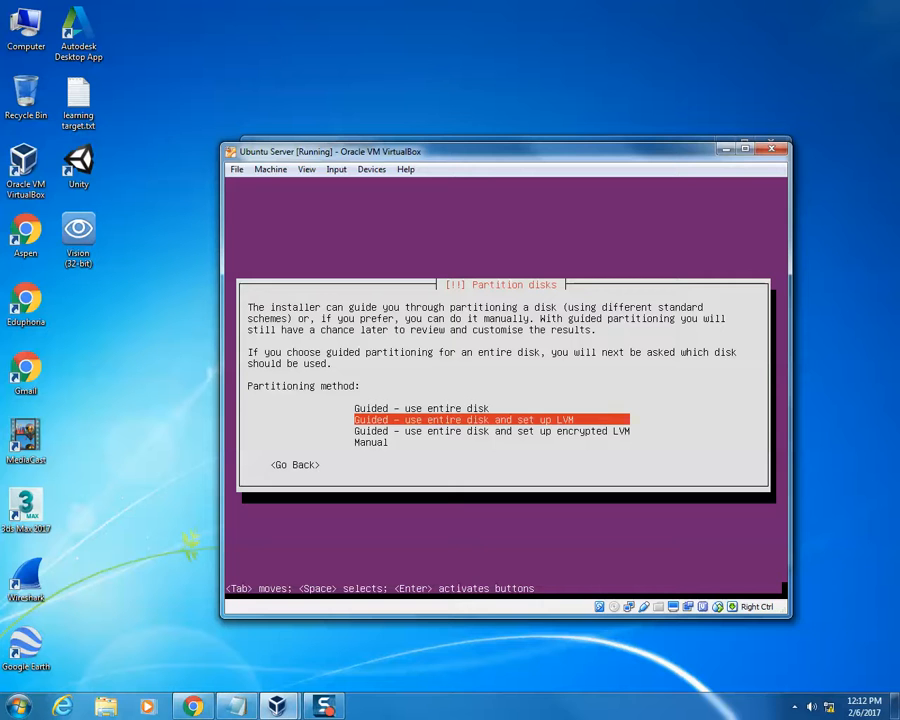
- Partition the SCSI3 (sda) VBOX HARDDISK with the Guided - use entire disk method and write the changes to disk
key(Up)
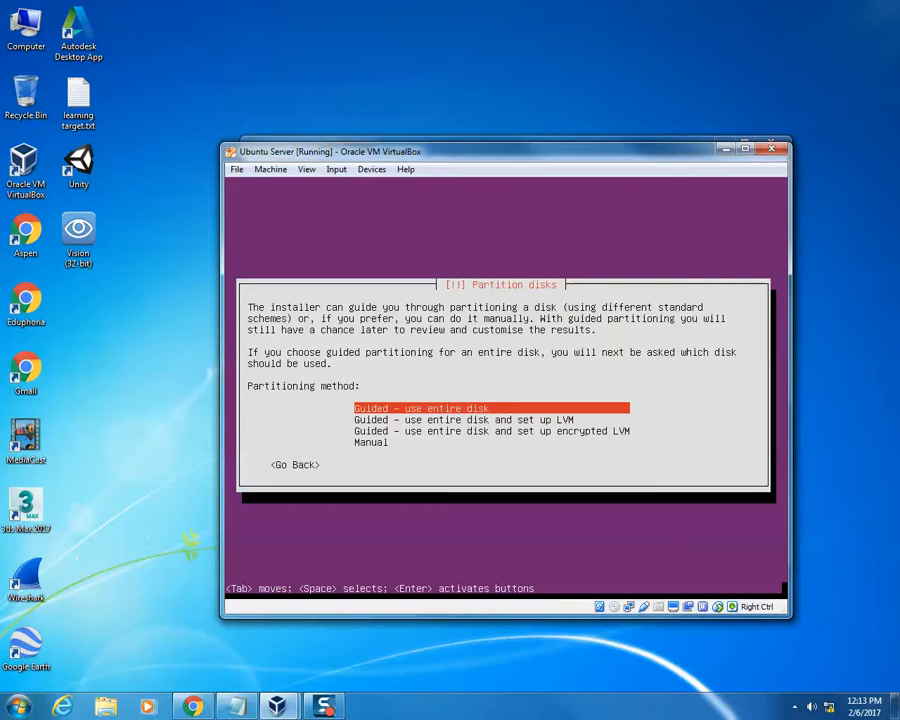
key(Return)
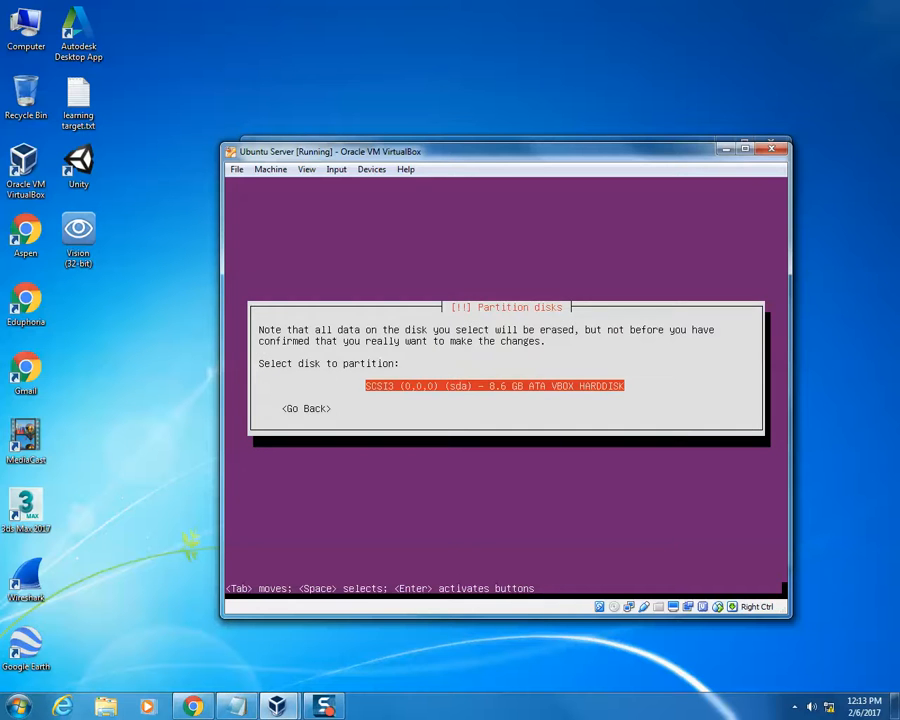
key(Return)
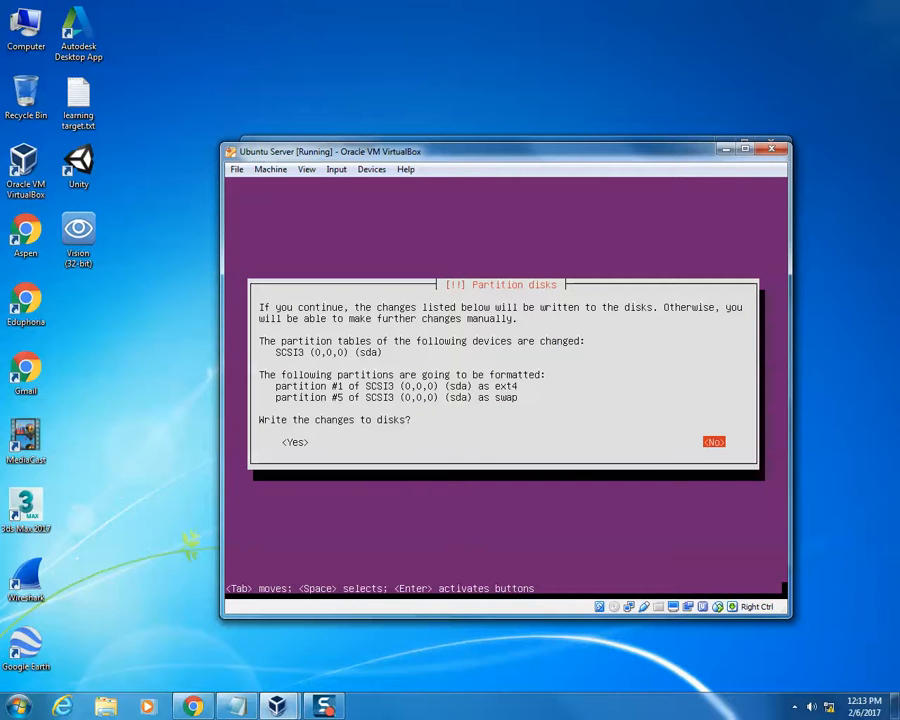
key(Tab)
key(Return)
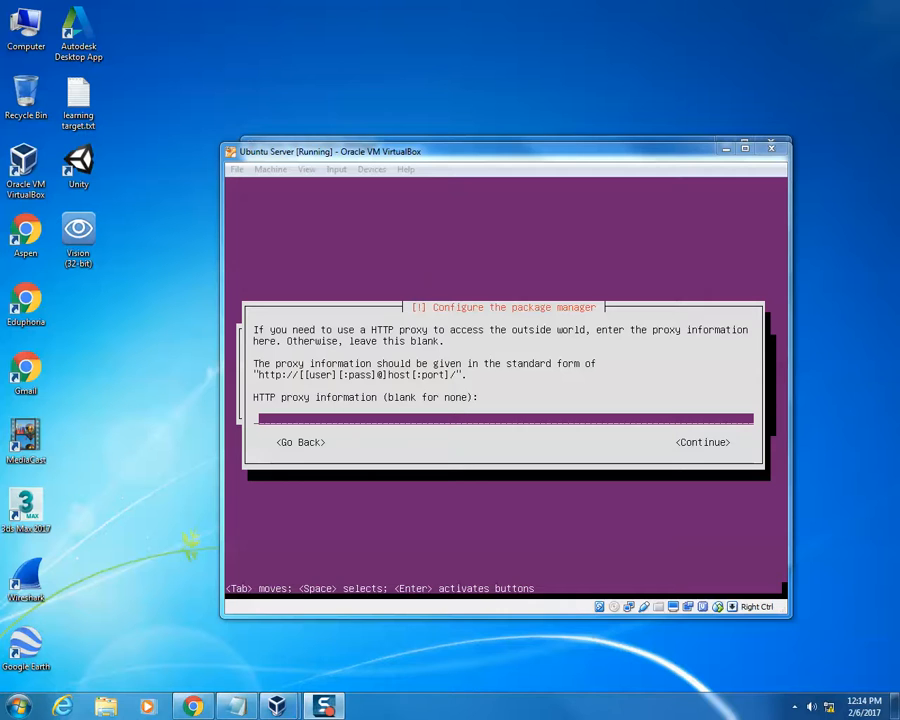
- Leave the HTTP proxy information blank and choose No automatic updates for managing upgrades
click(506, 386)
key(Tab)
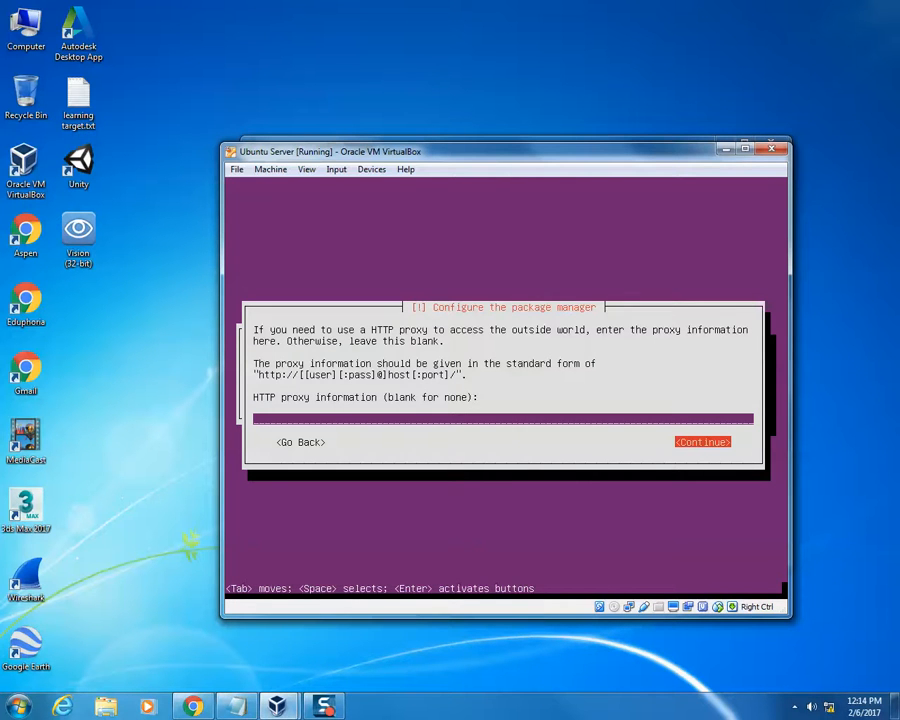
key(Return)
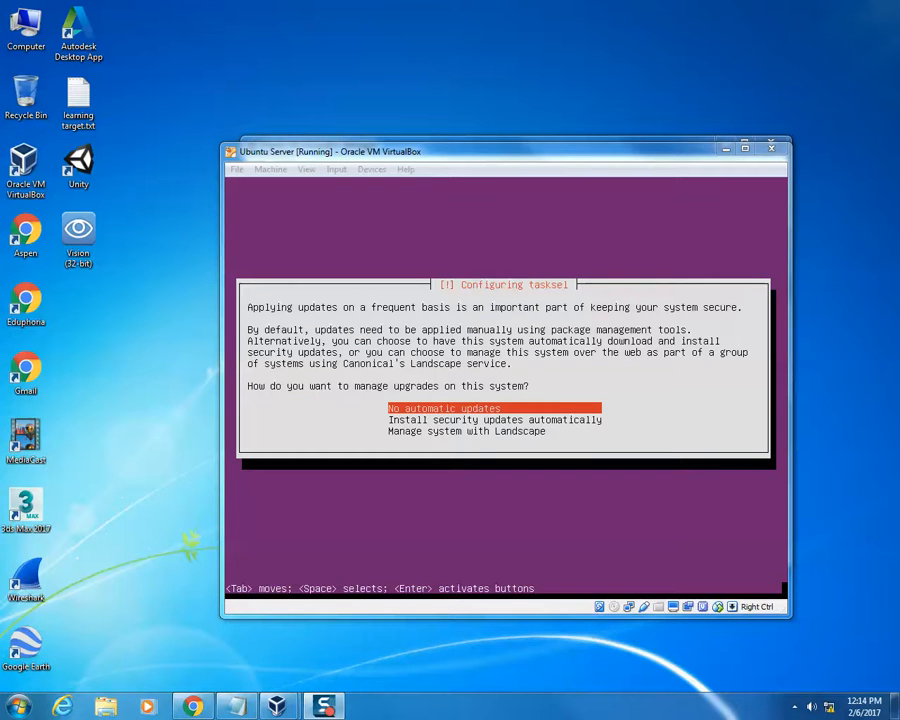
key(Down)
key(Up)
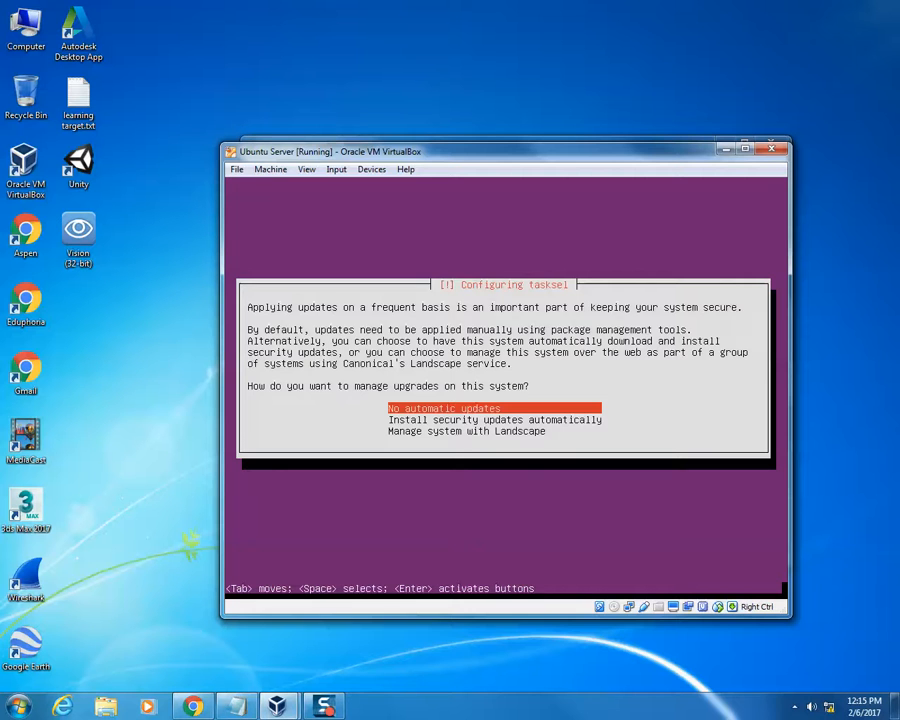
key(Return)
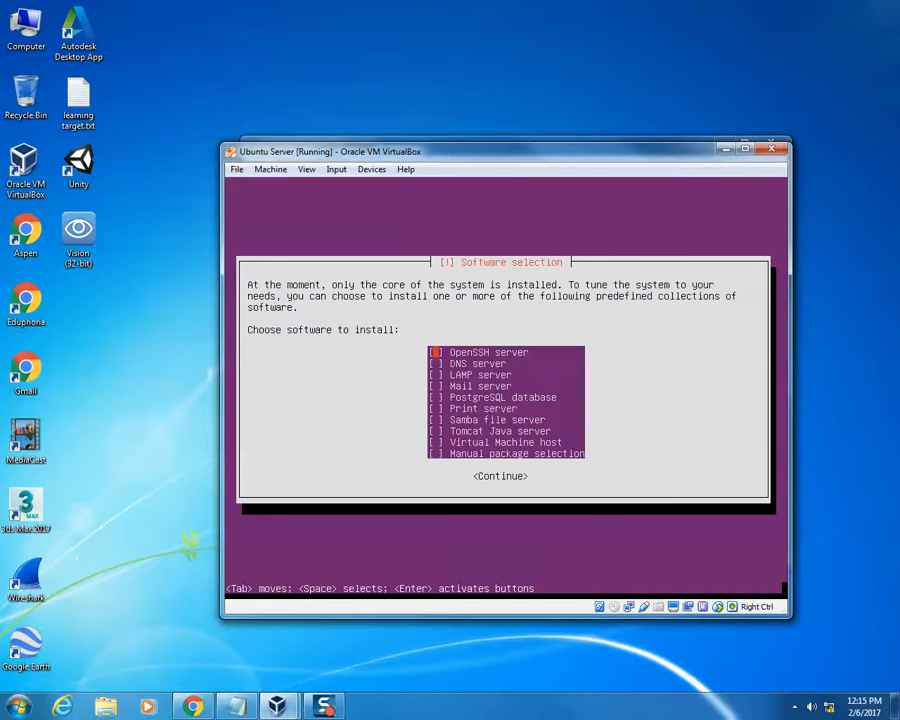
- Continue without selecting any predefined software collection, and install the GRUB boot loader to the master boot record
key(Down)
key(Down)
key(Down)
key(Down)
key(Down)
key(Down)
key(Down)
key(Down)
key(Down)
key(Tab)
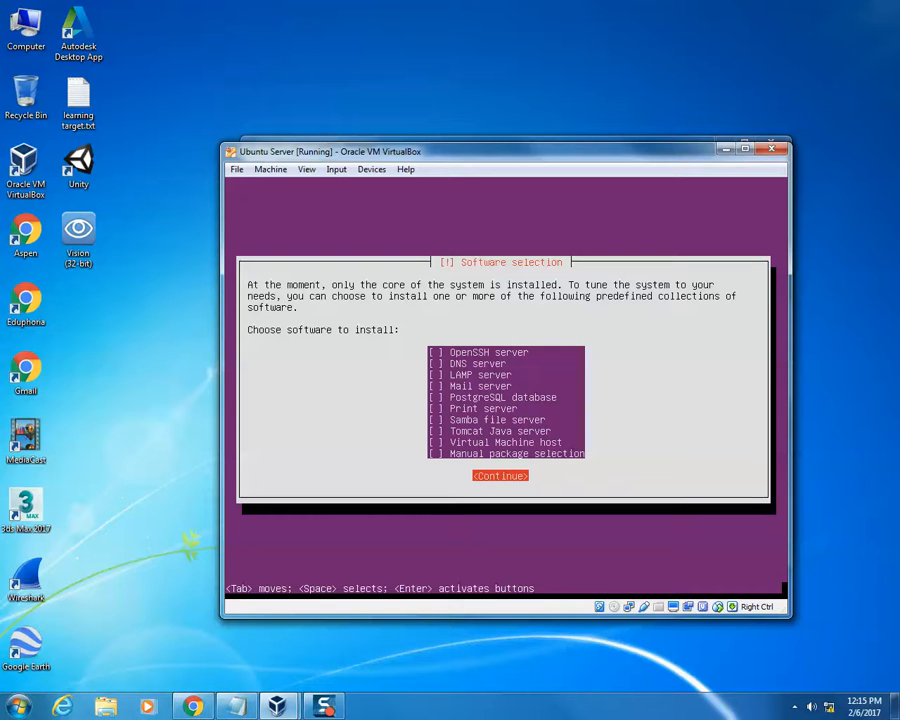
key(Return)
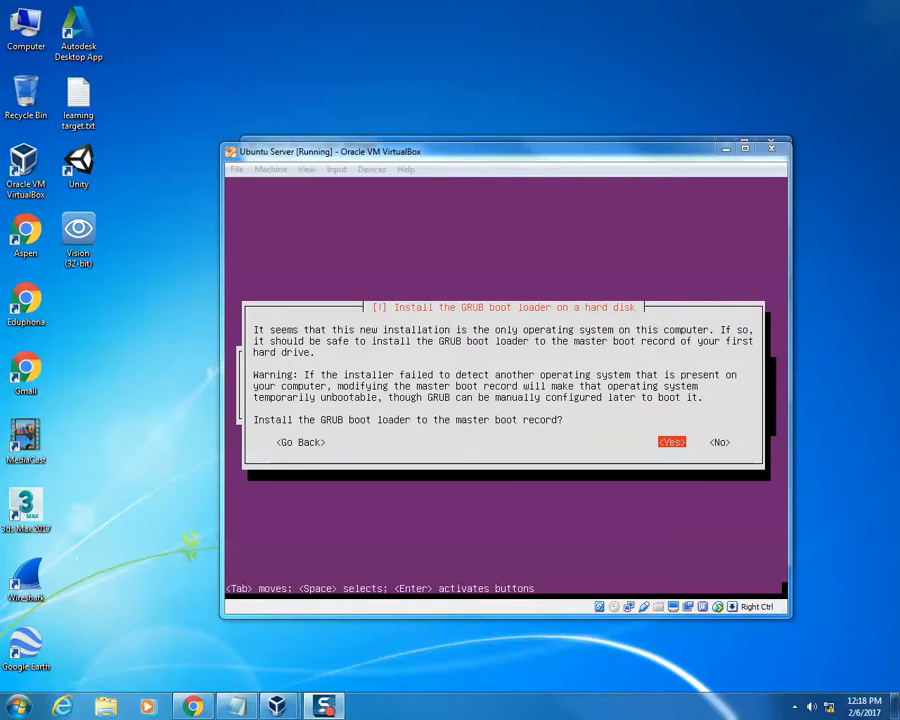
click(506, 385)
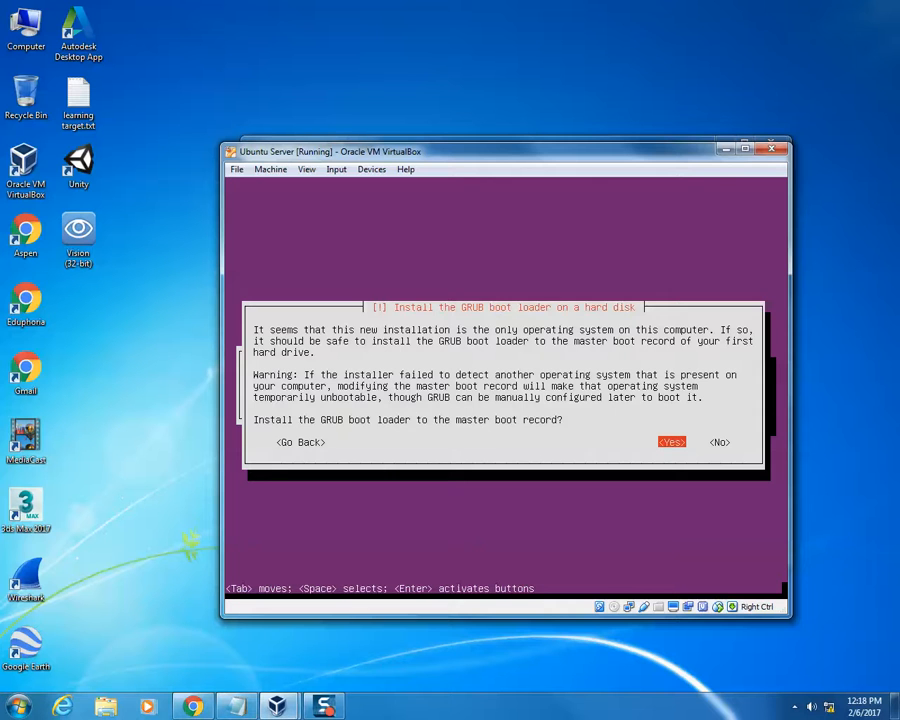
key(Return)
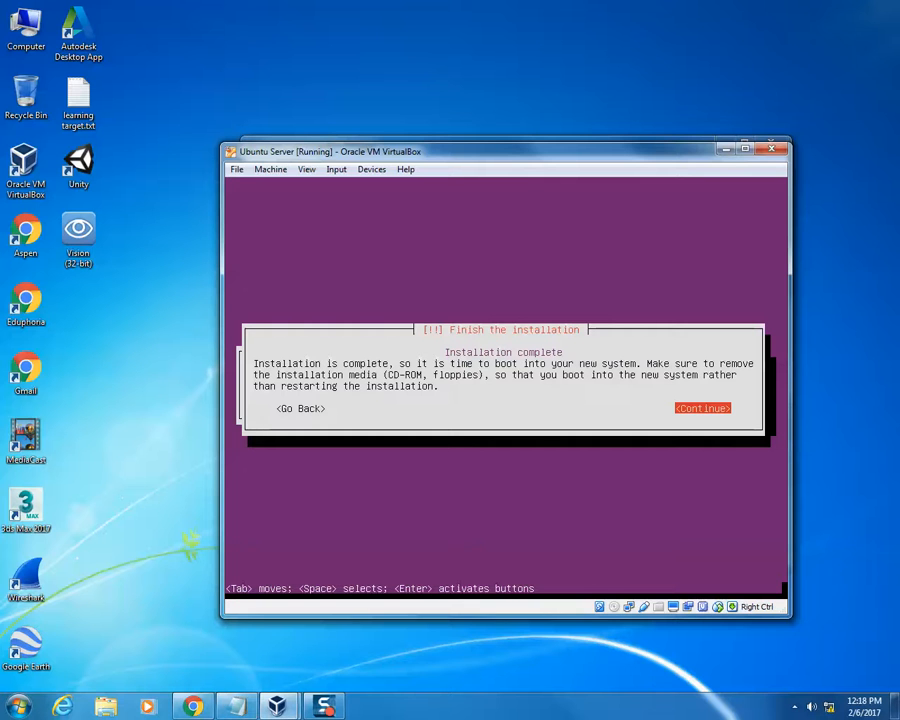
- Check the virtual optical drive for a mounted installation disk, and finish the installation to boot into the new system
click(373, 170)
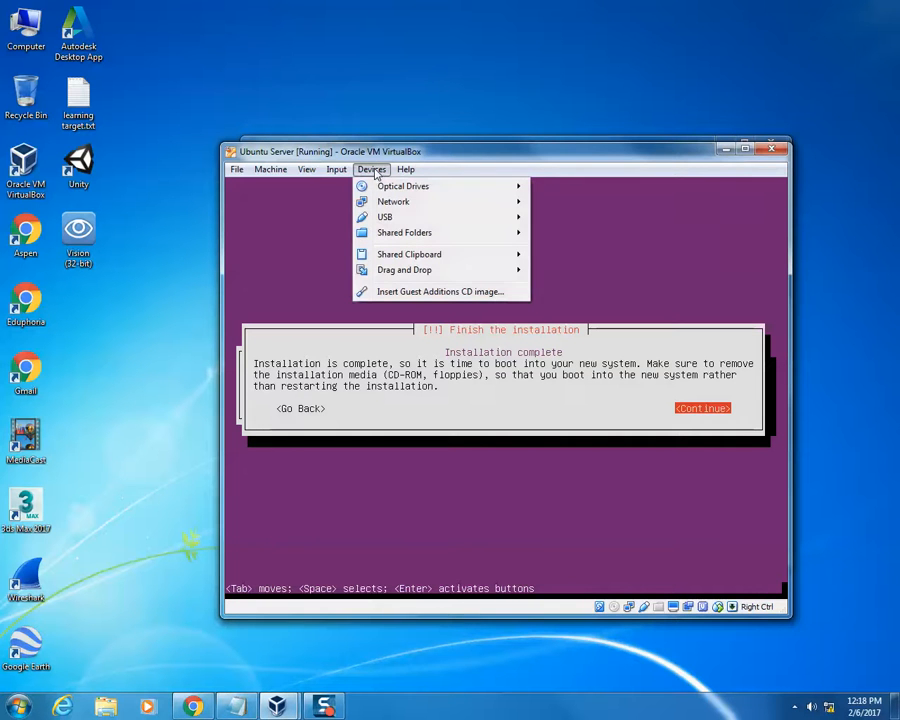
mouse_move(384, 189)
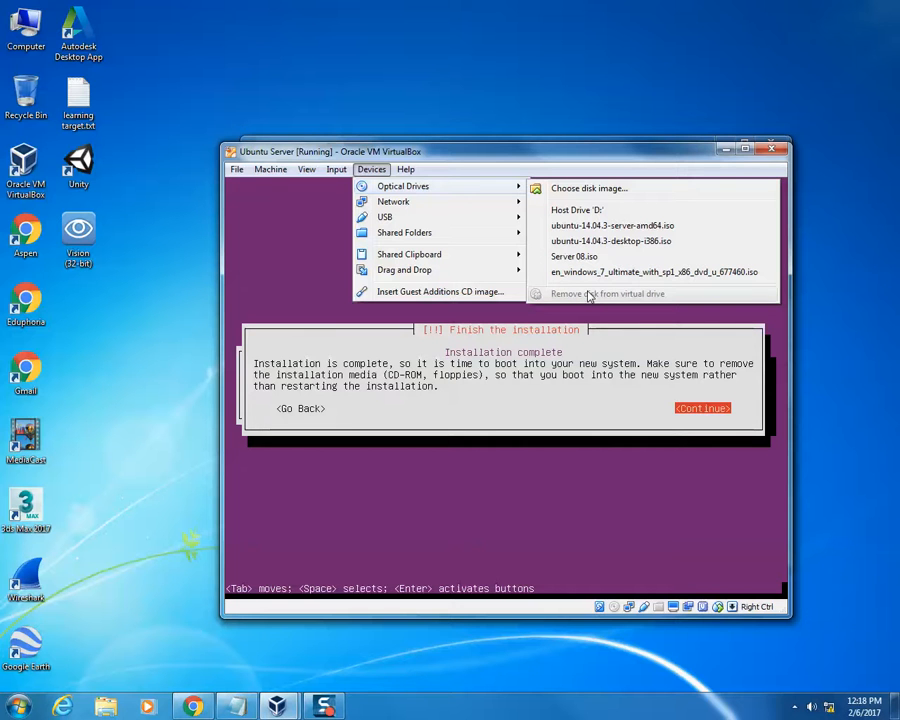
click(372, 154)
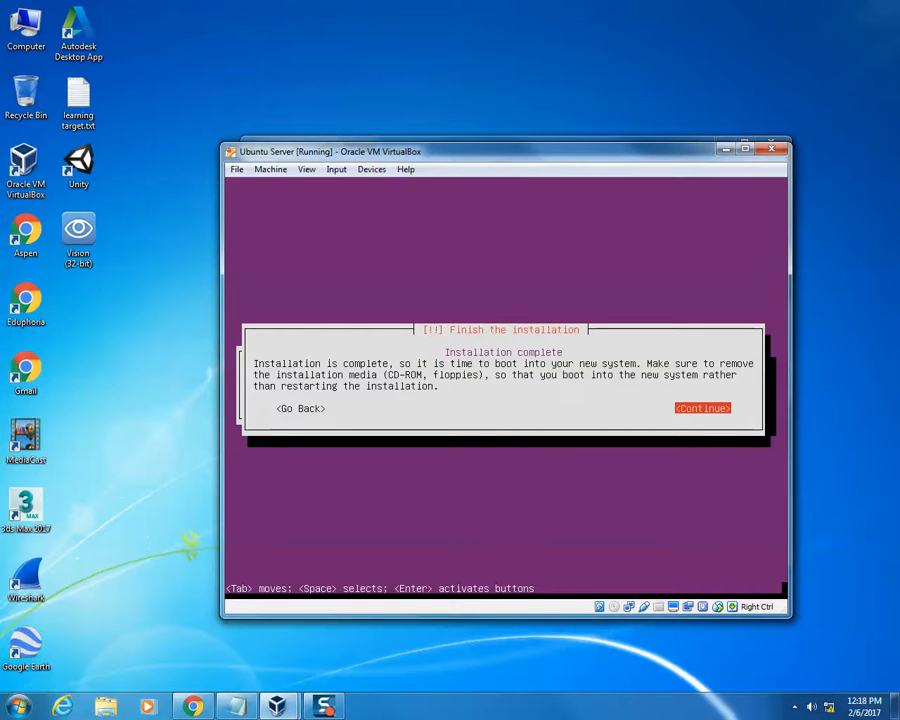
key(Return)
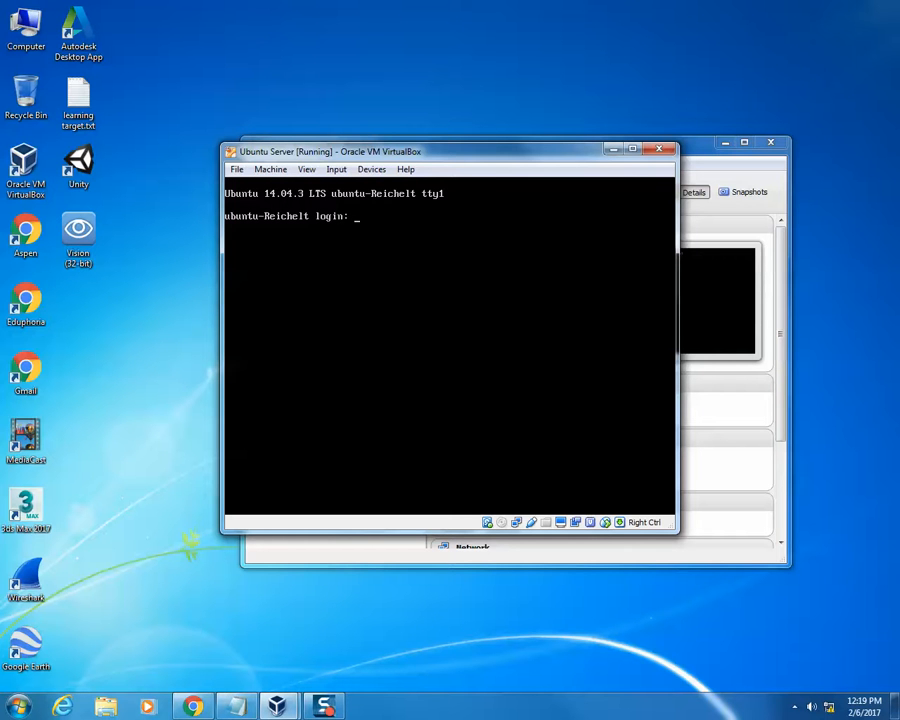
- Log in to the new server with the account's username and password
text(chelt)
key(Return)
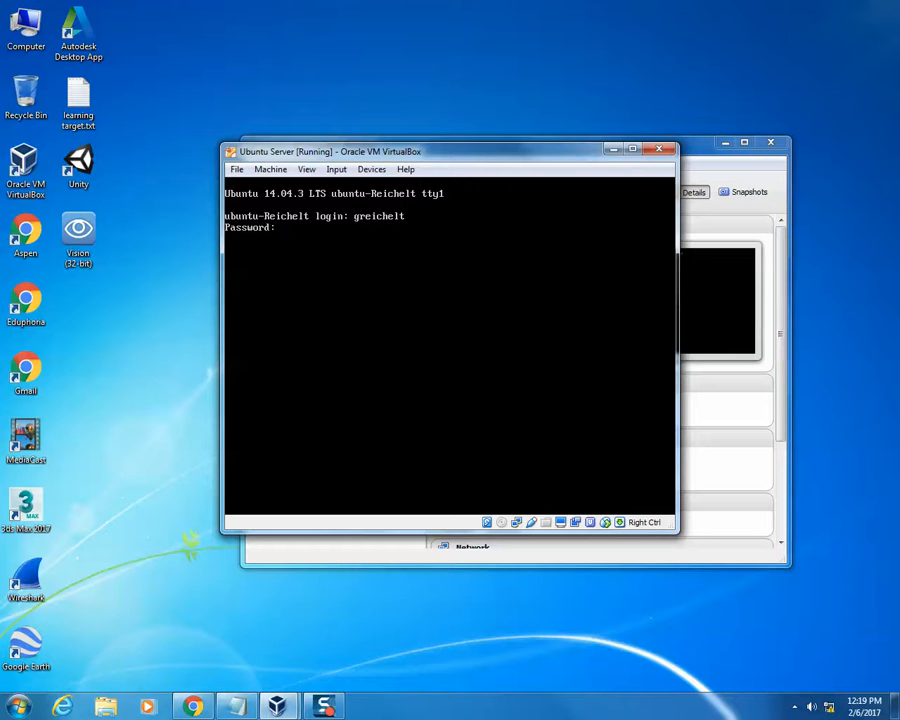
key(Return)
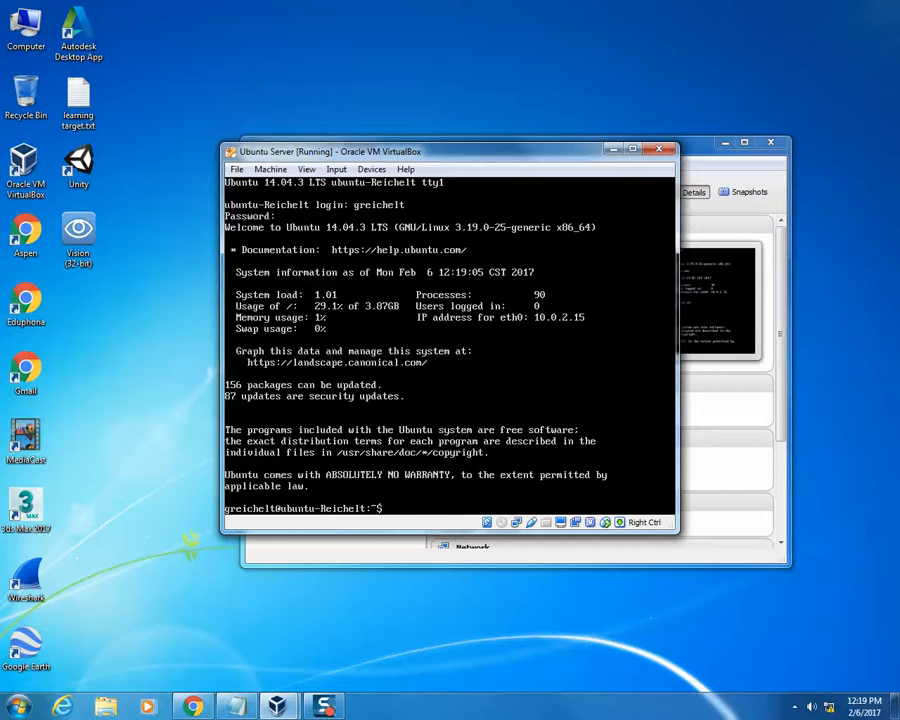
- Log out of the server with logout and log back in with the account's username and password
text(logout)
key(Return)
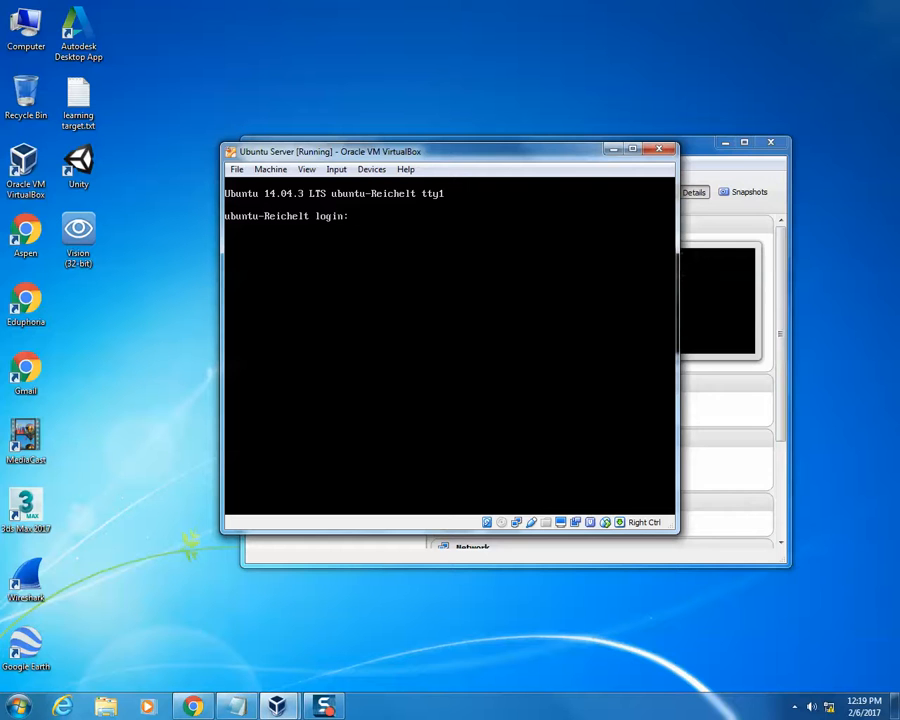
text(greichelt)
key(BackSpace)
key(BackSpace)
key(BackSpace)
key(BackSpace)
key(BackSpace)
key(BackSpace)
key(BackSpace)
key(BackSpace)
key(BackSpace)
text(greichelt)
key(Return)
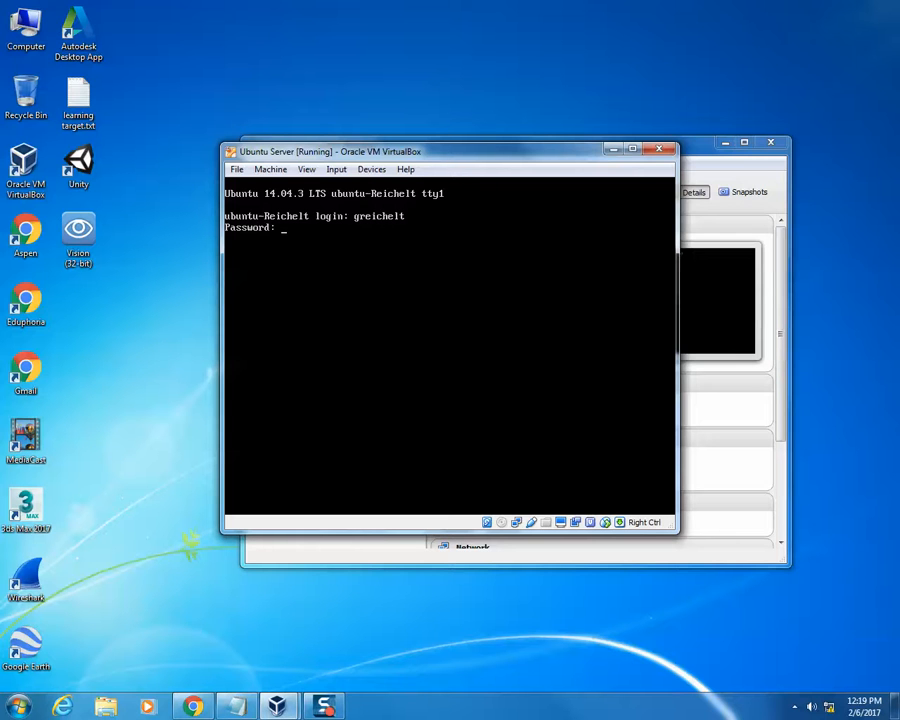
key(Return)
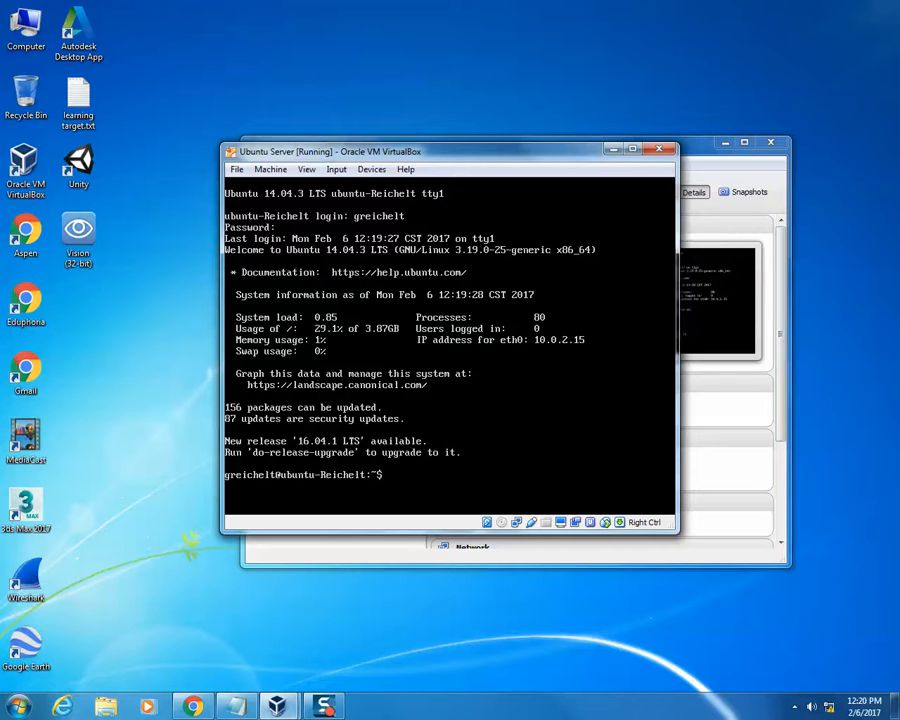
- Update the server's package lists with sudo apt-get update, authenticating with the account password
click(166, 500)
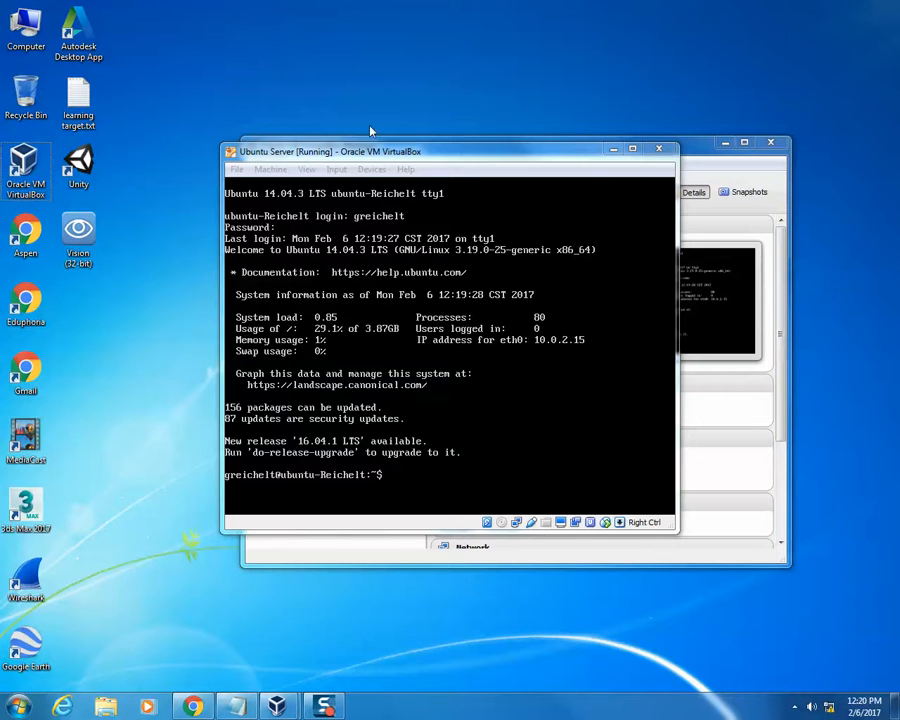
click(260, 495)
text(sudo)
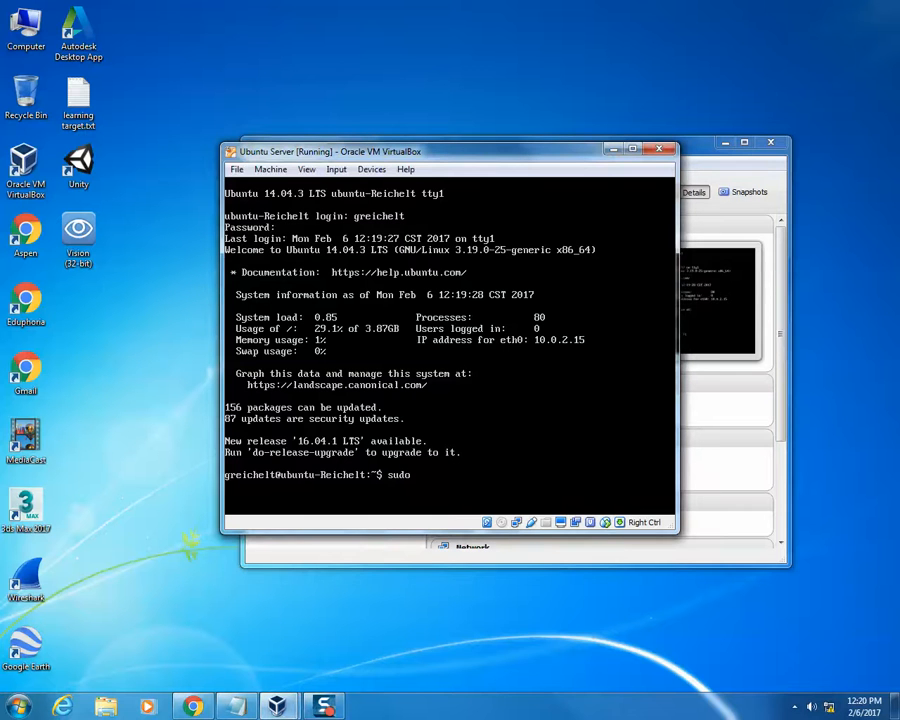
text(apt-get)
text(update)
key(Return)
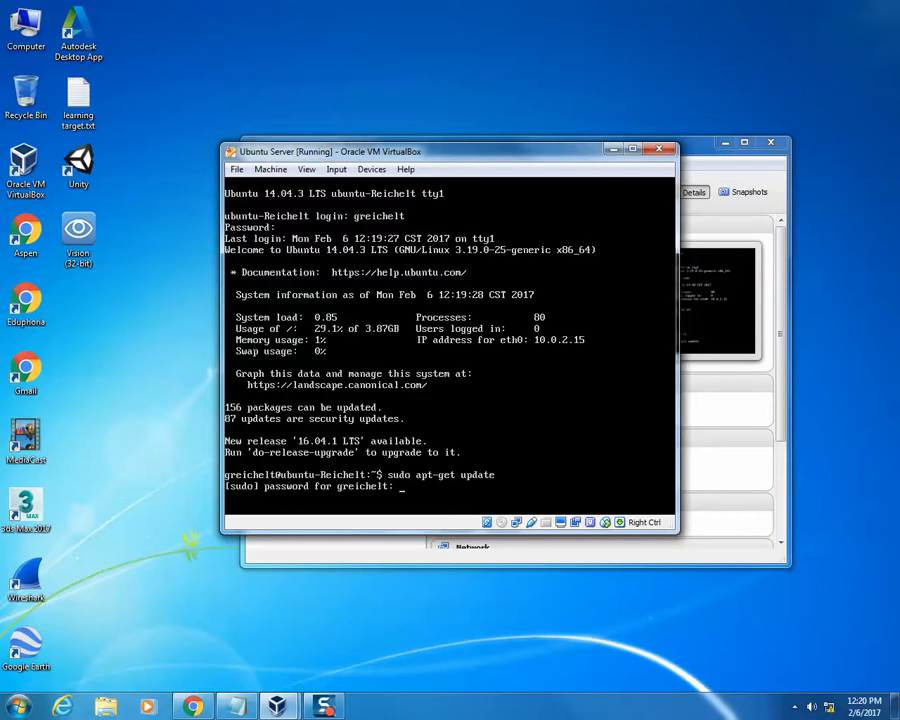
key(Return)
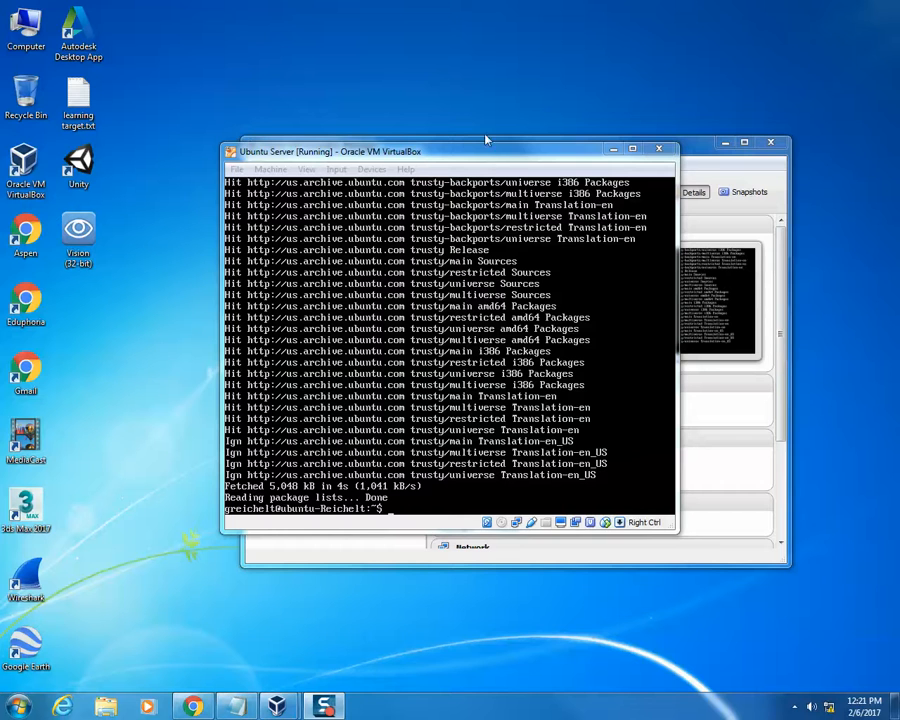
- Try to shut down the server with sudo shutdown, without giving a time
click(505, 158)
text(sudo apt)
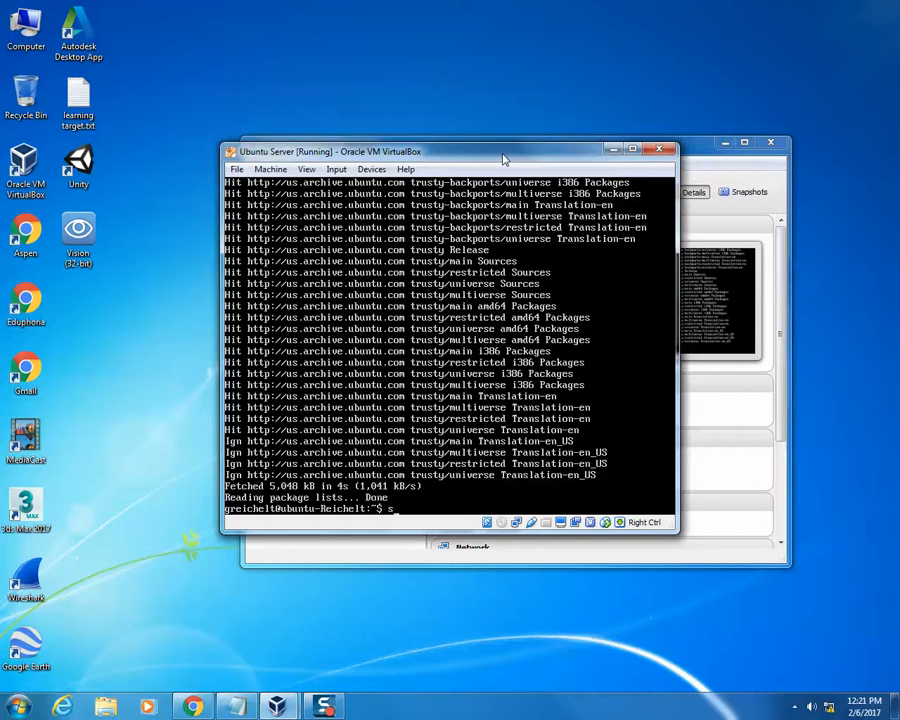
key(BackSpace)
key(BackSpace)
key(BackSpace)
text(shutdown)
key(Return)
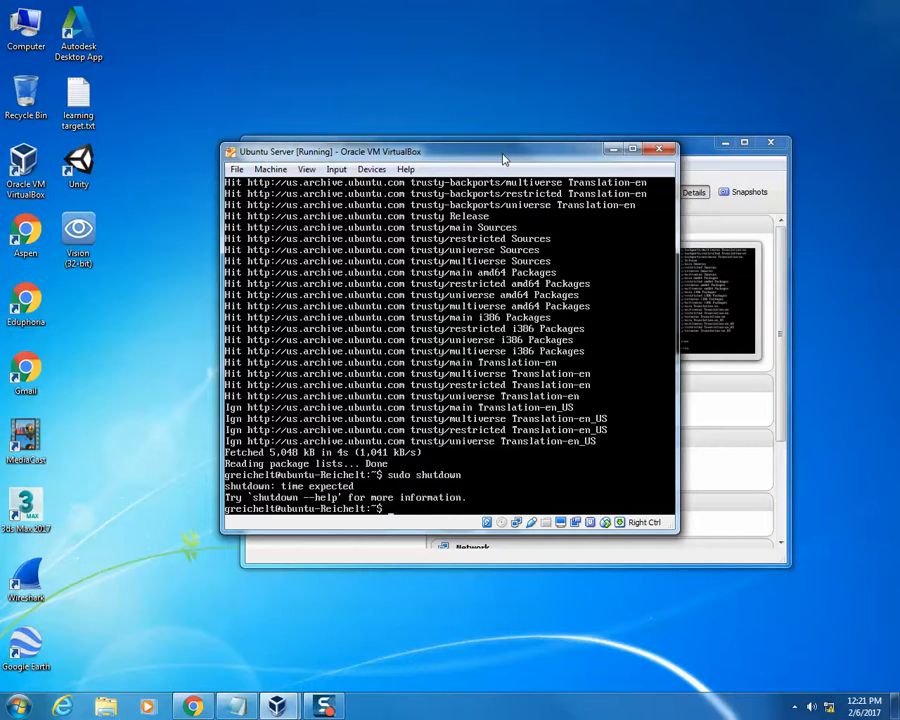
text(sudo)
text(shutdown -h now)
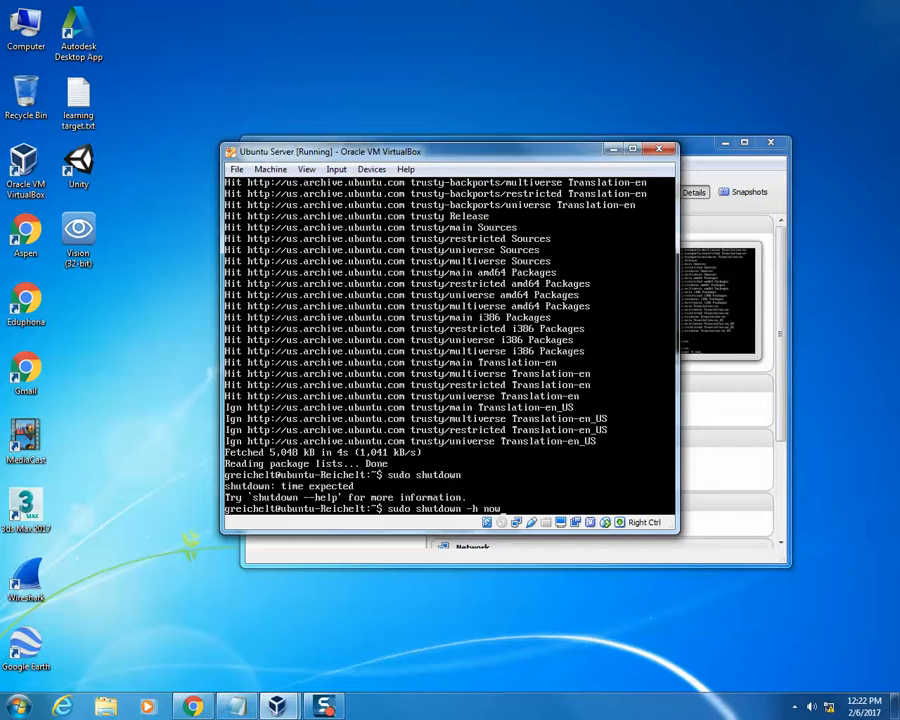
key(BackSpace)
key(BackSpace)
key(BackSpace)
key(BackSpace)
key(BackSpace)
key(BackSpace)
key(BackSpace)
key(BackSpace)
key(BackSpace)
key(BackSpace)
key(BackSpace)
key(BackSpace)
key(BackSpace)
key(BackSpace)
key(BackSpace)
key(BackSpace)
key(BackSpace)
key(BackSpace)
key(BackSpace)
key(BackSpace)
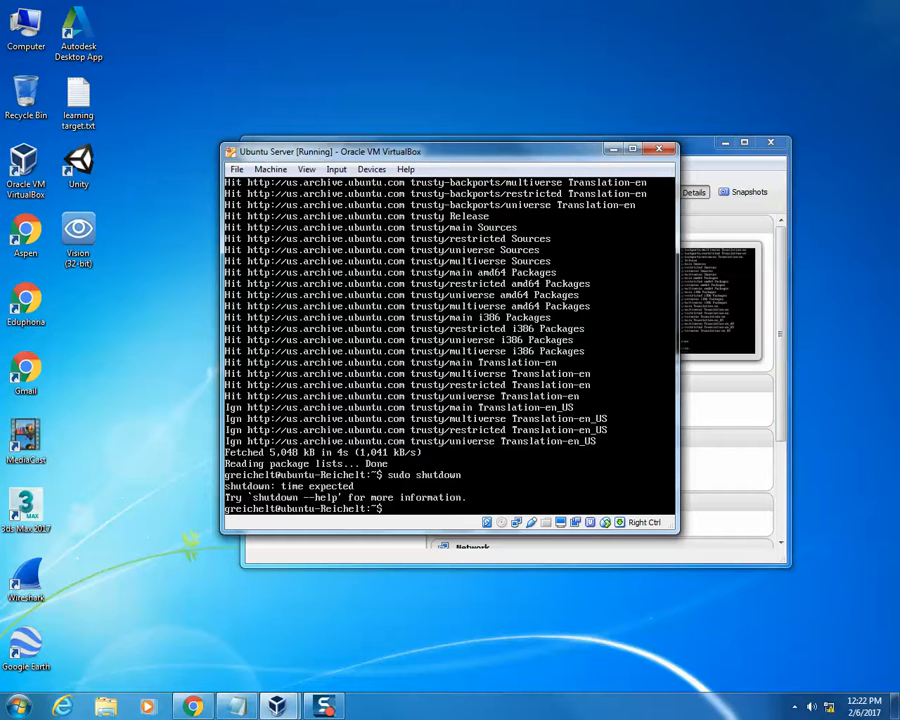
- Display the built-in help of the shutdown command with shutdown --help
text(shutdown --help)
key(Return)
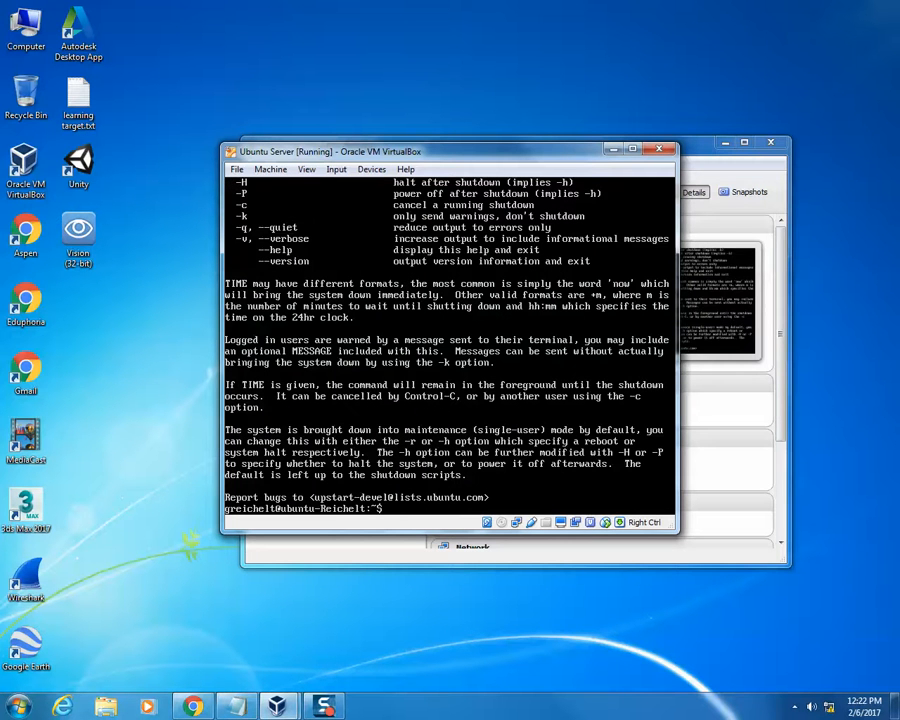
- Read through the options in the shutdown manual page with man shutdown, and return to the prompt
text(man shutdown)
key(Return)
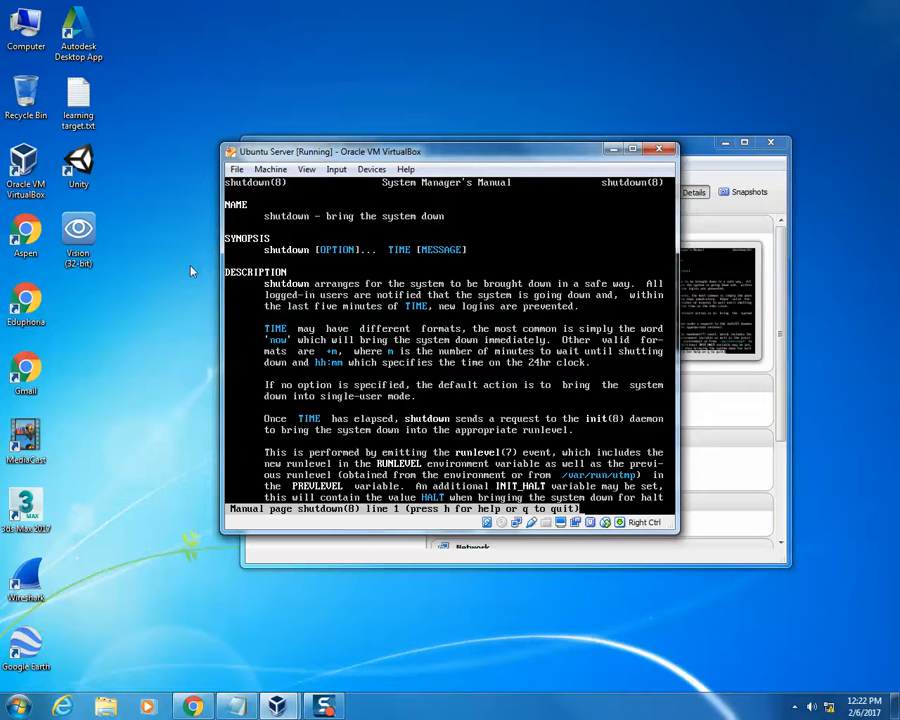
key(Down)
key(Down)
key(Down)
key(Down)
key(Down)
key(Down)
key(Down)
key(Down)
key(Down)
key(Down)
key(Down)
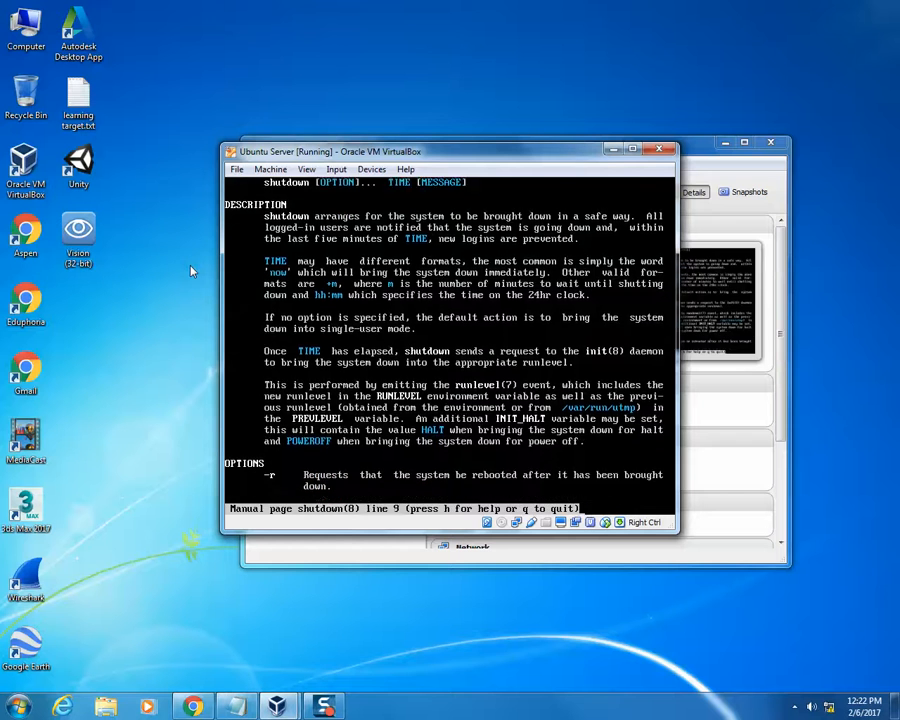
key(Down)
key(Down)
key(Down)
key(Down)
key(Down)
key(Down)
key(Down)
key(Down)
key(Down)
key(Down)
key(Down)
key(Down)
key(Down)
key(Down)
key(Down)
key(Down)
key(Down)
key(Down)
key(Down)
key(Down)
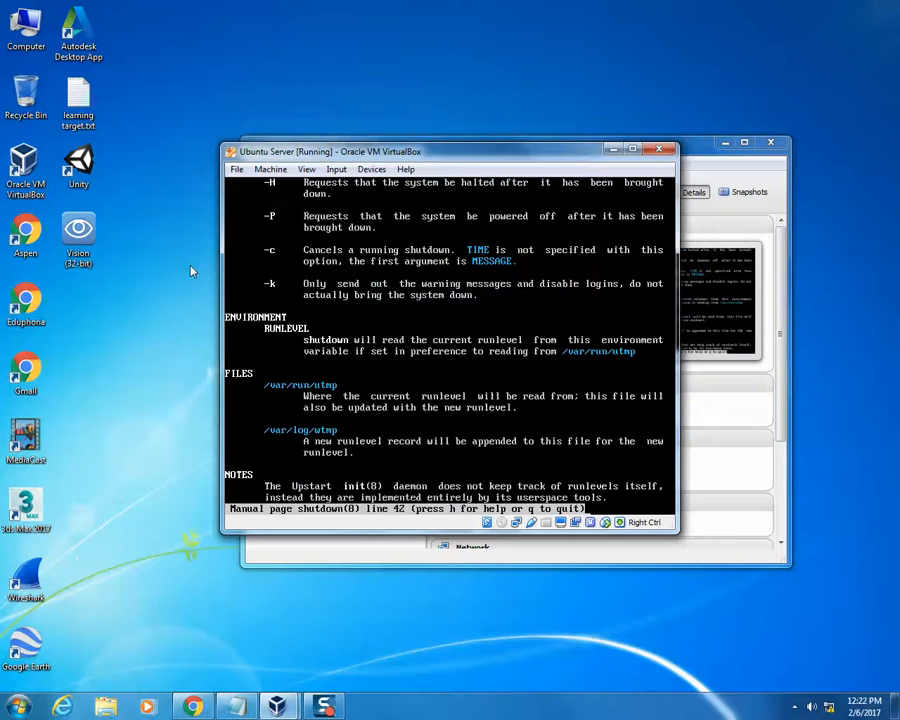
key(Down)
key(q)
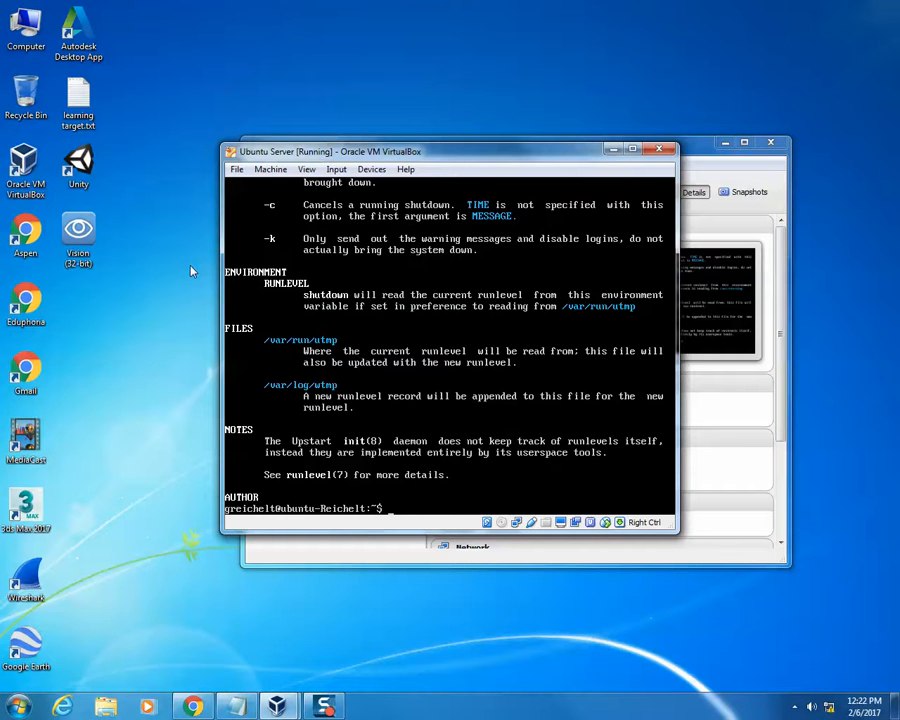
- Read the update, upgrade and install descriptions in the apt-get manual page with man apt-get, and return to the prompt
text(man apt-get)
key(Return)
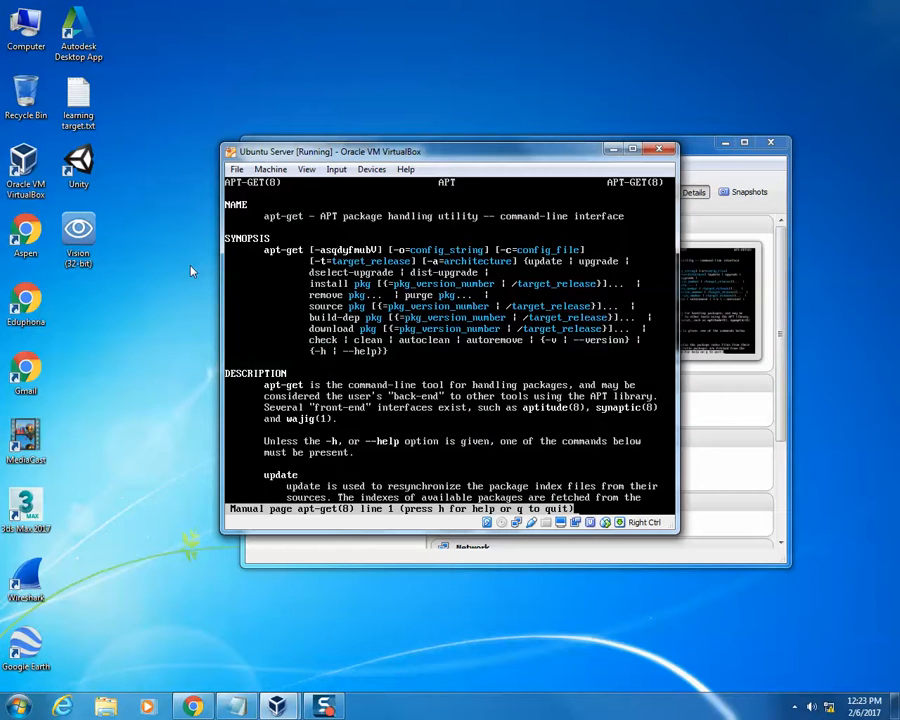
key(Down)
key(Down)
key(Down)
key(Down)
key(Down)
key(Down)
key(Down)
key(Down)
key(Down)
key(Down)
key(Down)
key(Down)
key(Down)
key(Down)
key(Down)
key(Down)
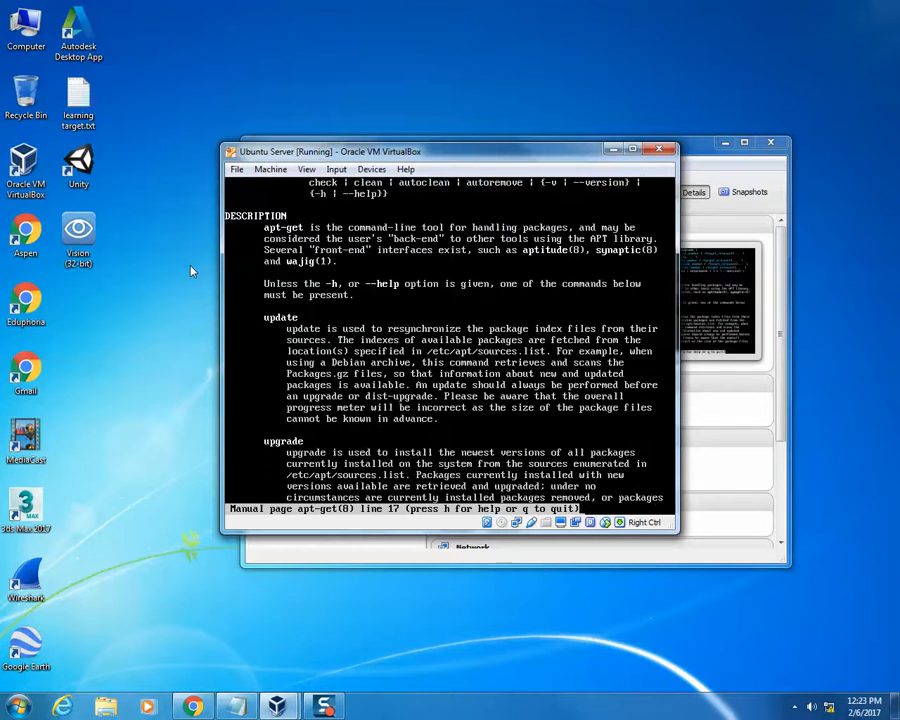
key(Down)
key(Down)
key(Down)
key(Down)
key(Down)
key(Down)
key(Down)
key(Down)
key(Down)
key(Down)
key(Down)
key(Down)
key(Up)
key(Up)
key(Up)
key(Up)
key(Up)
key(Up)
key(Up)
key(Up)
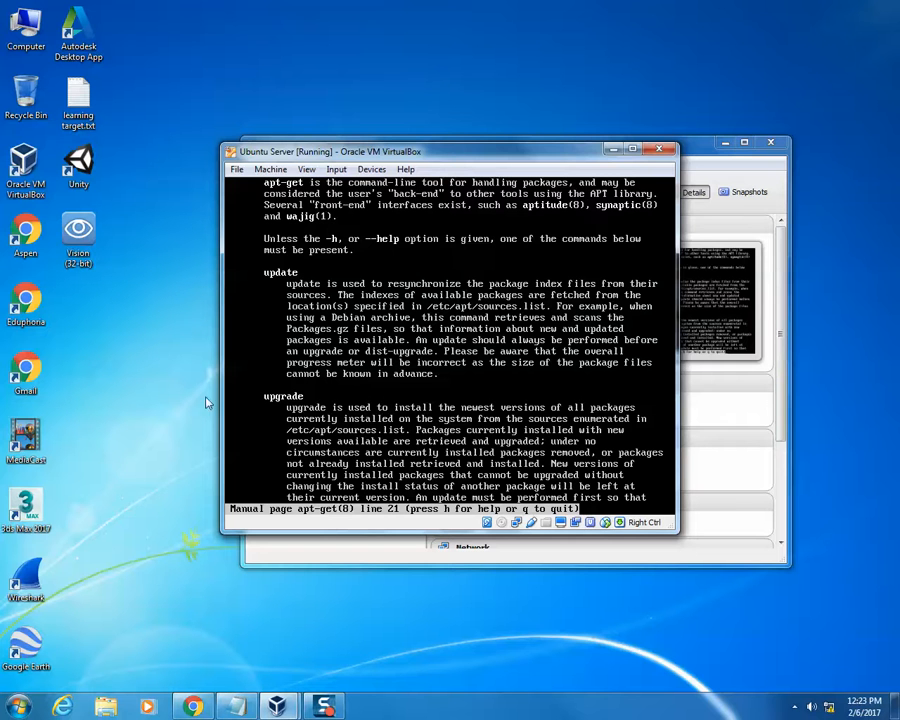
key(Down)
key(Down)
key(Down)
key(Down)
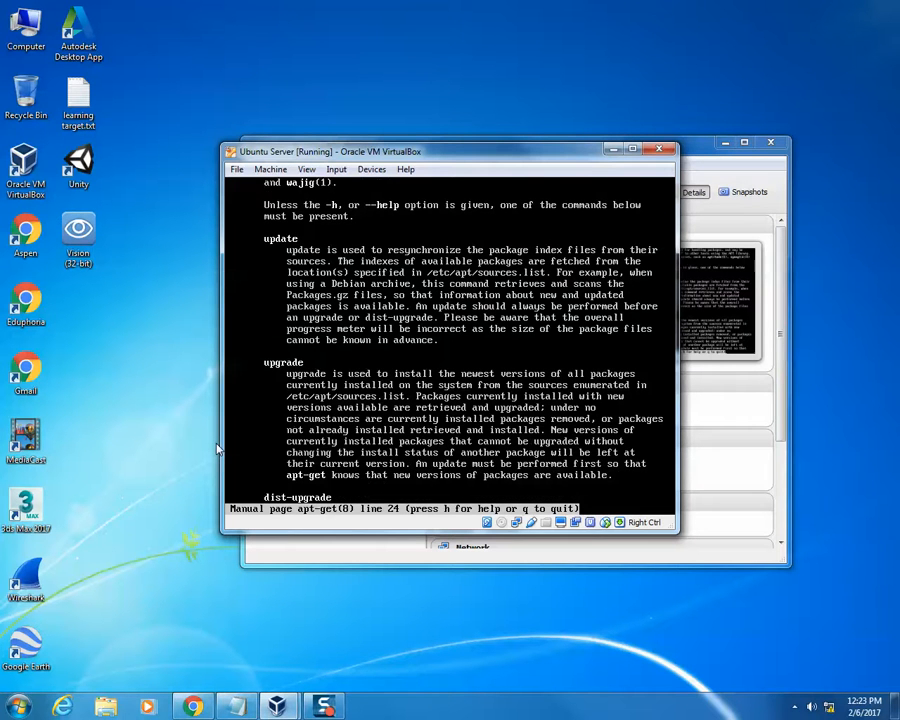
key(Down)
key(Down)
key(Down)
key(Down)
key(Down)
key(Down)
key(Down)
key(Down)
key(Down)
key(Down)
key(Down)
key(Down)
key(Down)
key(Down)
key(Down)
key(Down)
key(Down)
key(Down)
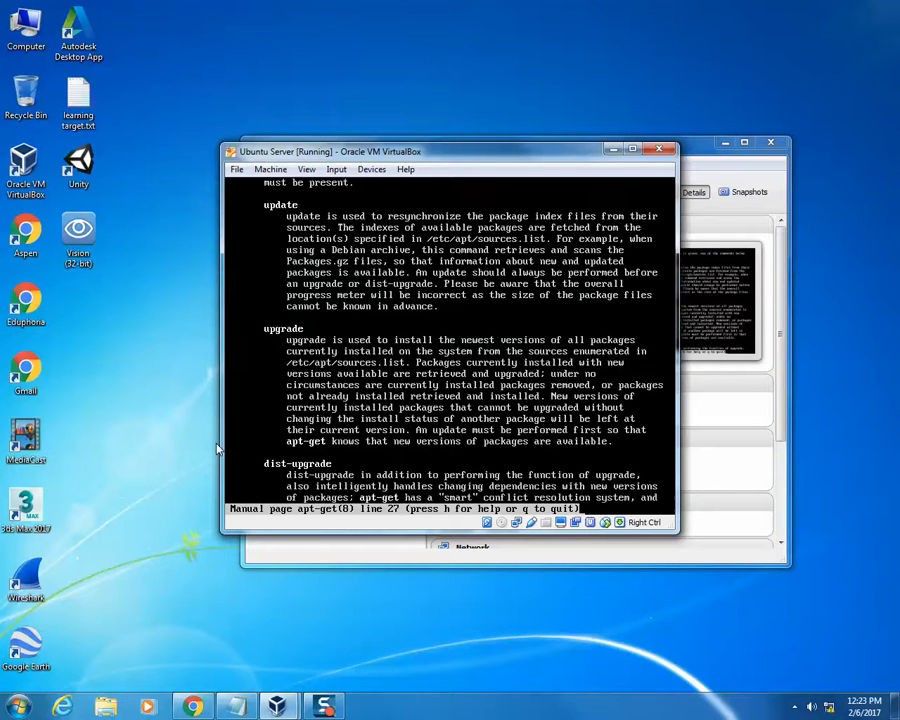
key(Down)
key(Down)
key(Down)
key(Down)
key(Down)
key(Down)
key(Down)
key(Down)
key(Down)
key(Down)
key(Down)
key(Down)
key(Down)
key(Down)
key(Down)
key(Down)
key(Down)
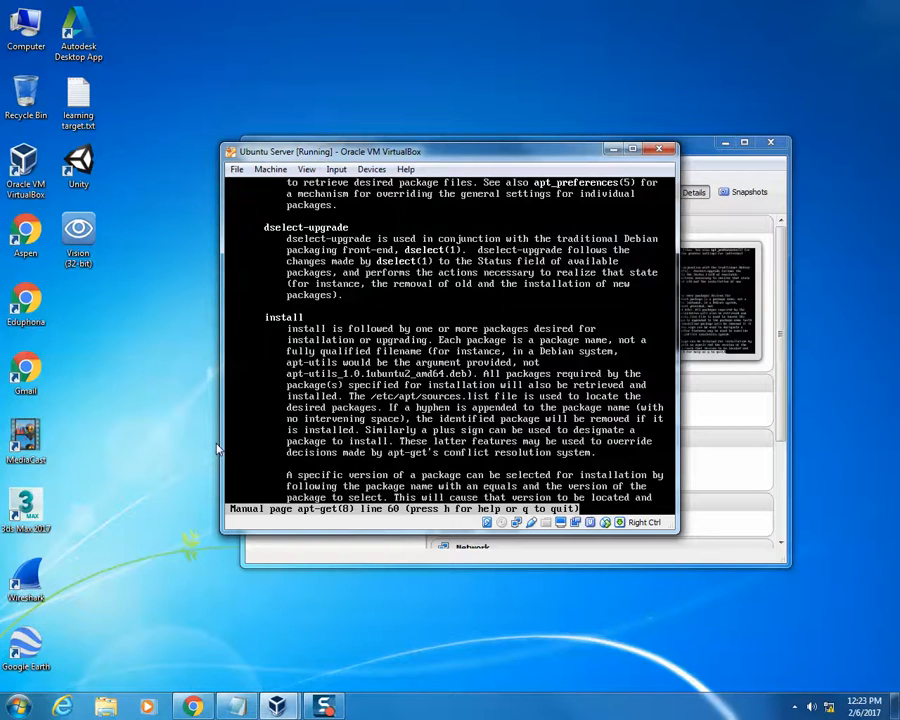
key(q)
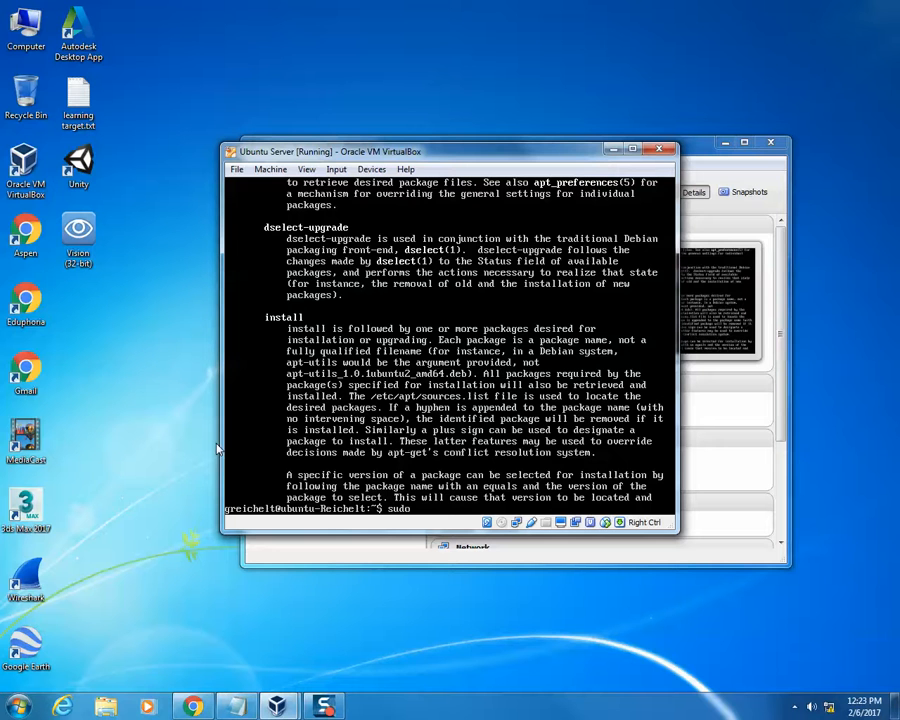
- Upgrade the installed packages with sudo apt-get upgrade, answering y to continue
text(sudo apt-get upgrade)
key(Return)
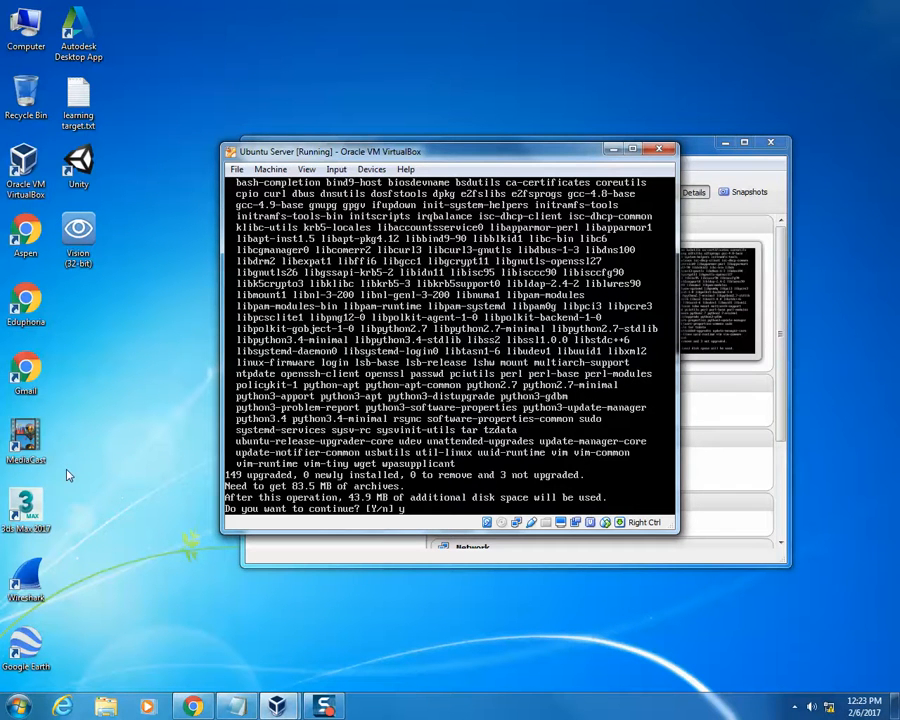
text(y)
key(Return)
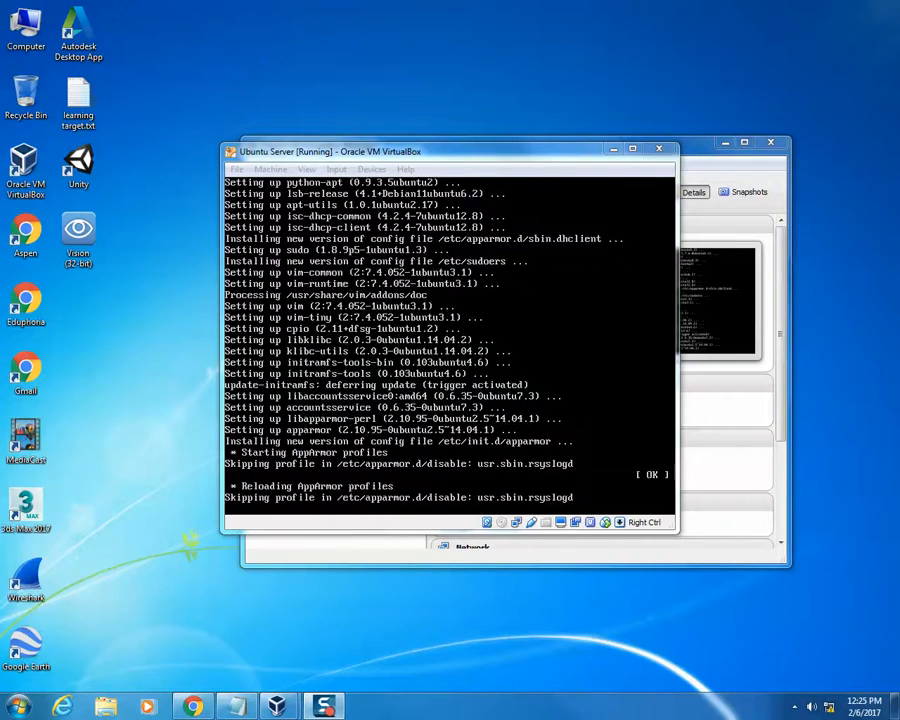
- Close the virtual machine with its machine state saved, and resume Ubuntu Server from that saved state
click(659, 148)
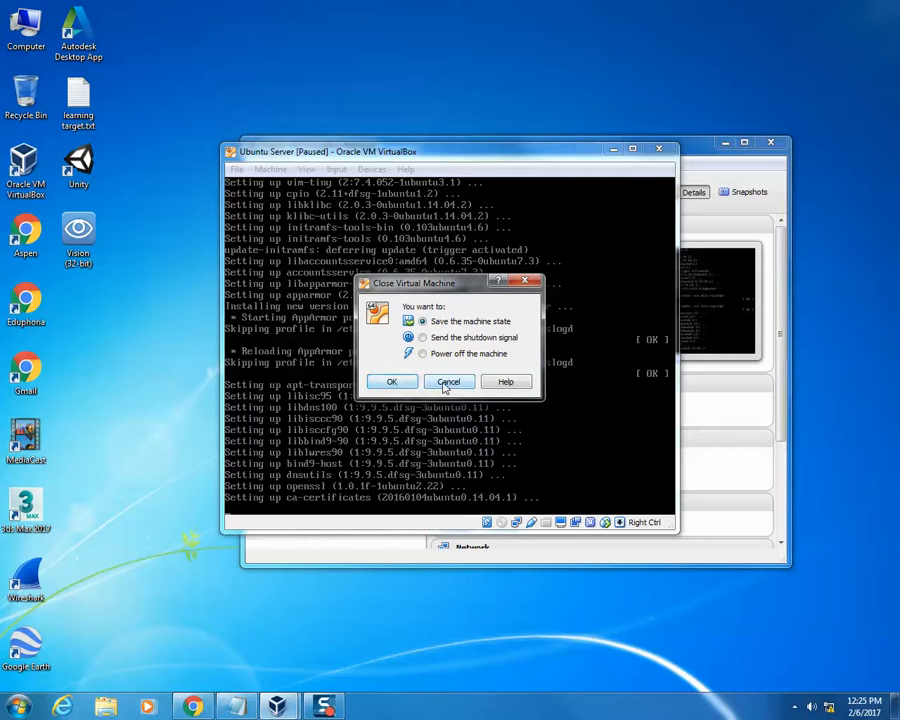
click(391, 386)
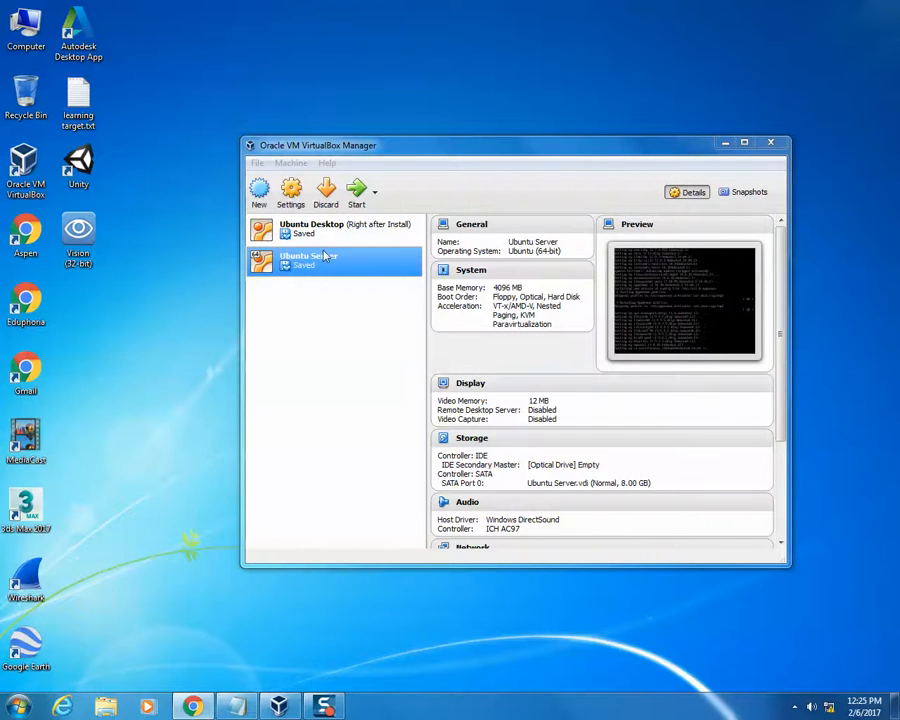
double_click(333, 265)
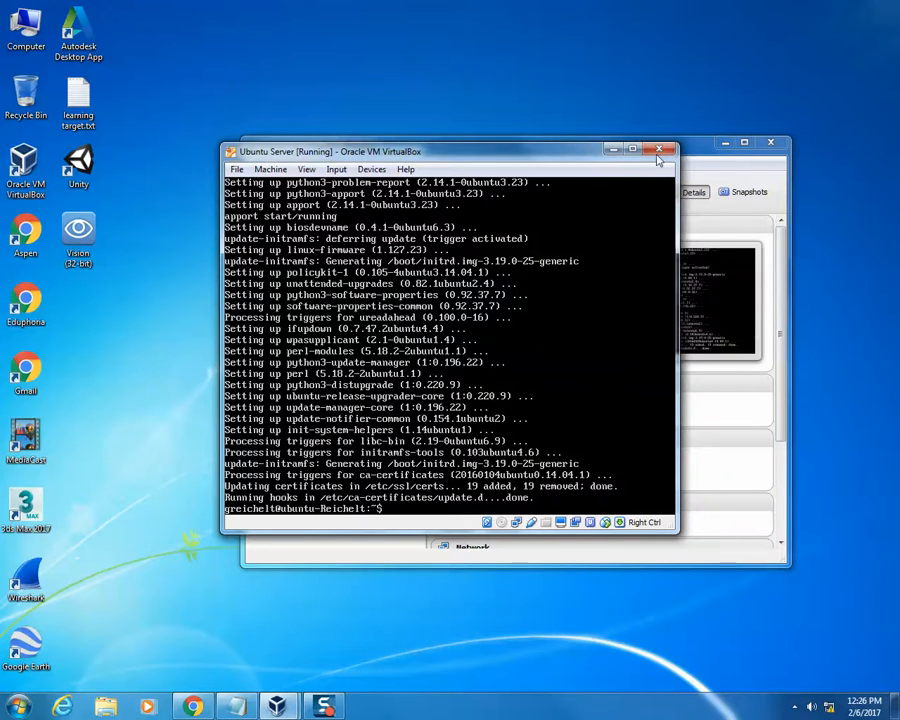
click(659, 152)
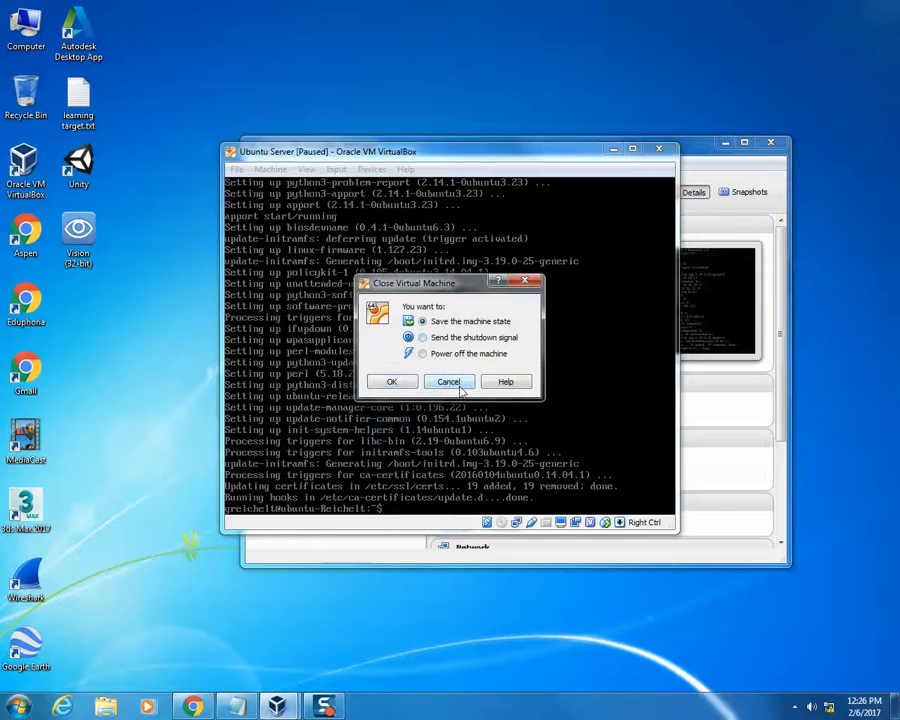
click(451, 381)
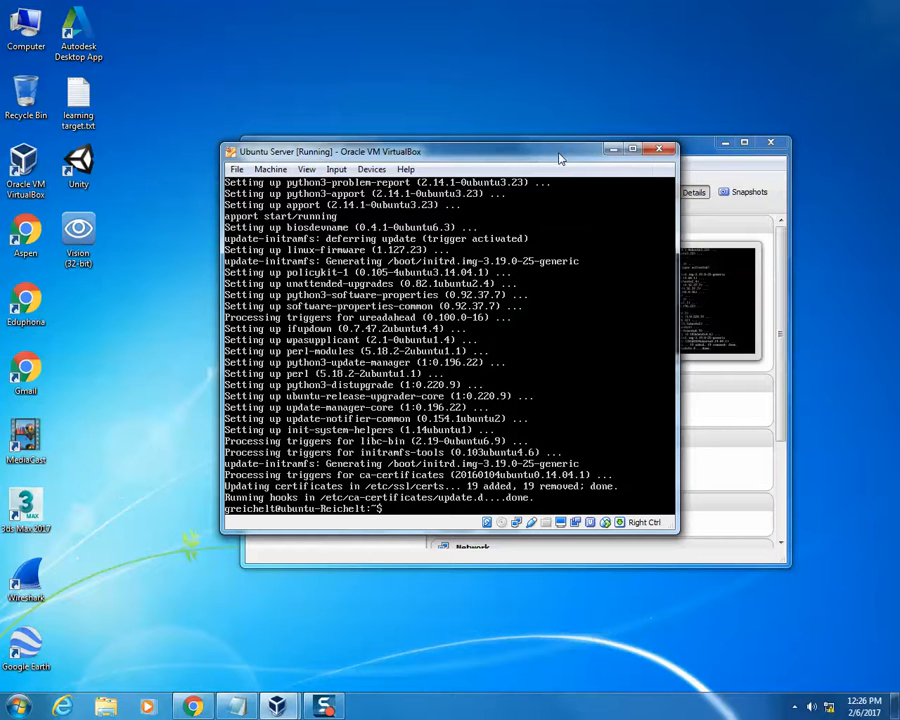
drag(560, 156, 587, 133)
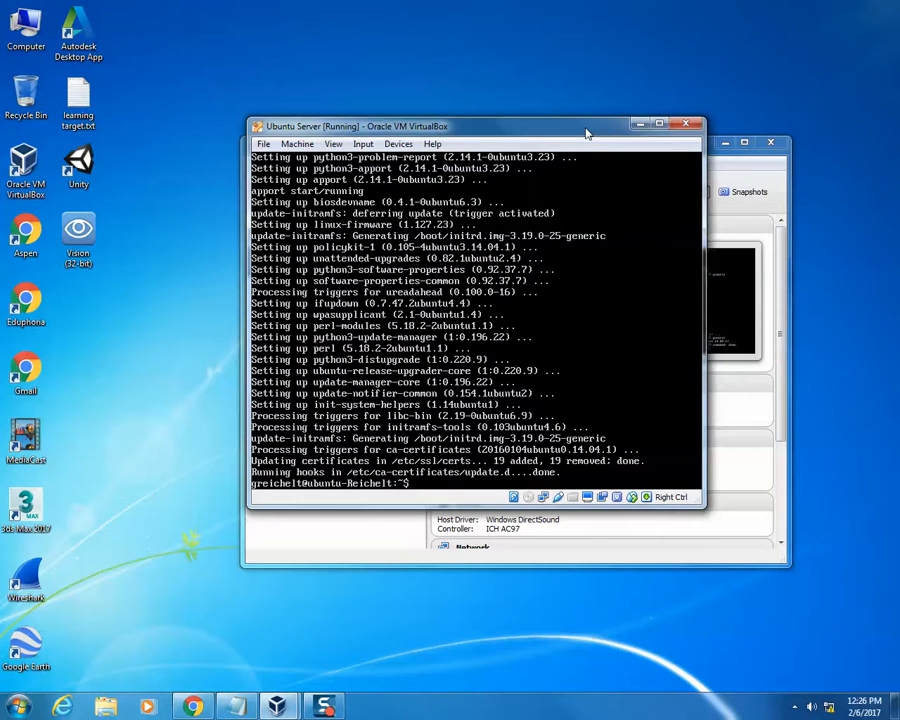
- Shut down the server immediately with sudo shutdown -h now
text(sudo shutdown -h no)
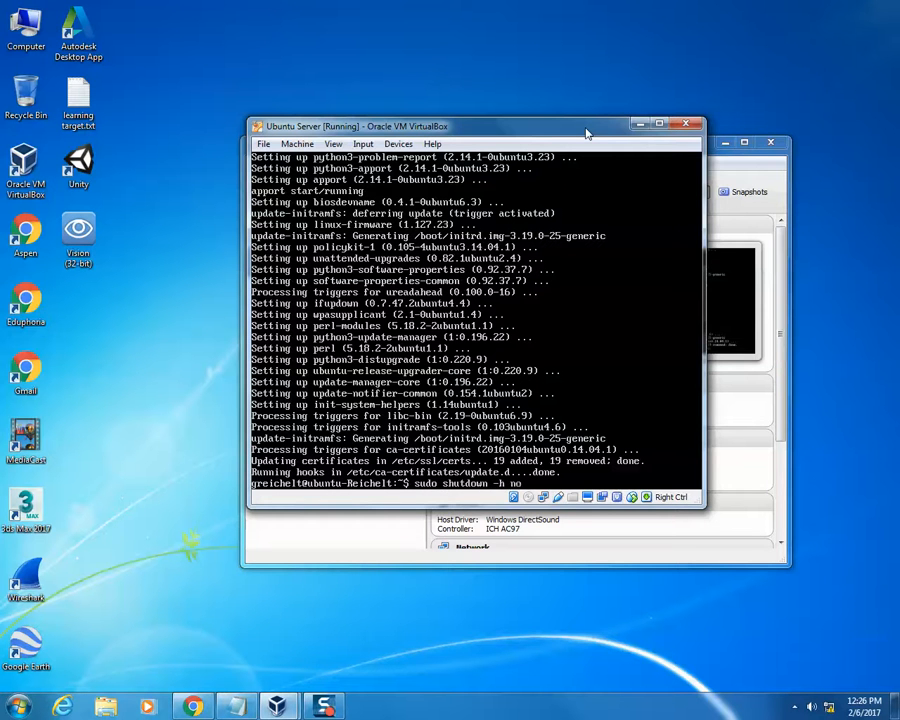
text(w)
key(Return)
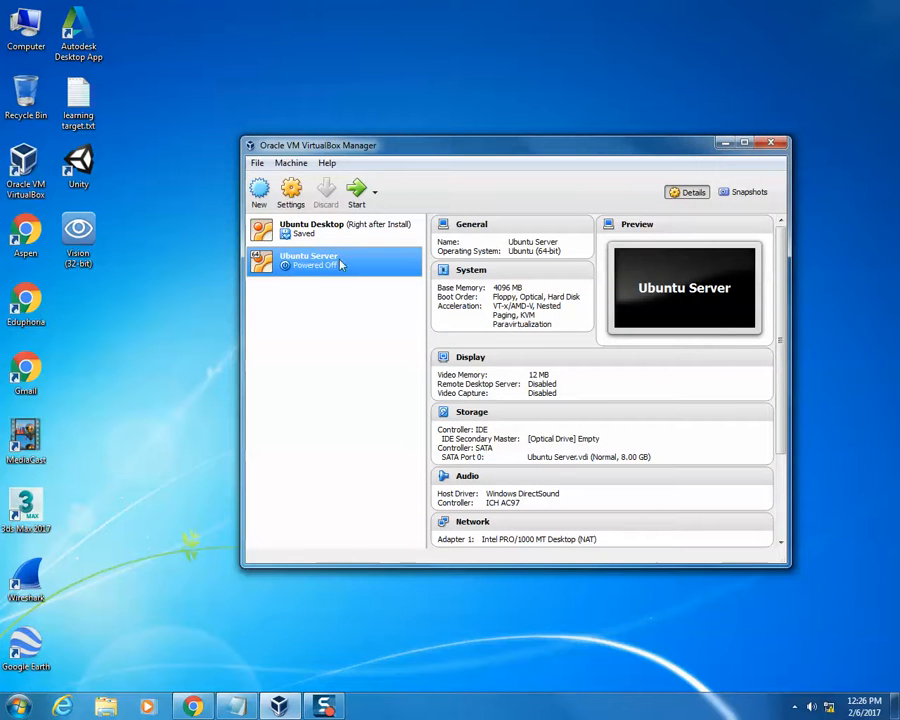
- Set the Ubuntu Server virtual machine's video memory to 128 MB and save the settings
click(302, 199)
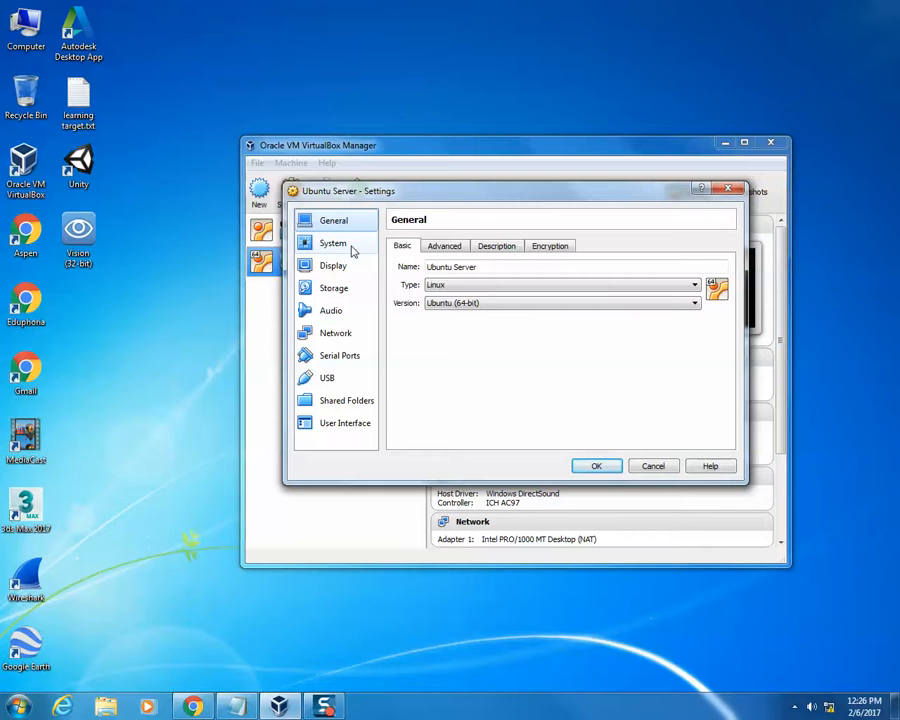
click(352, 268)
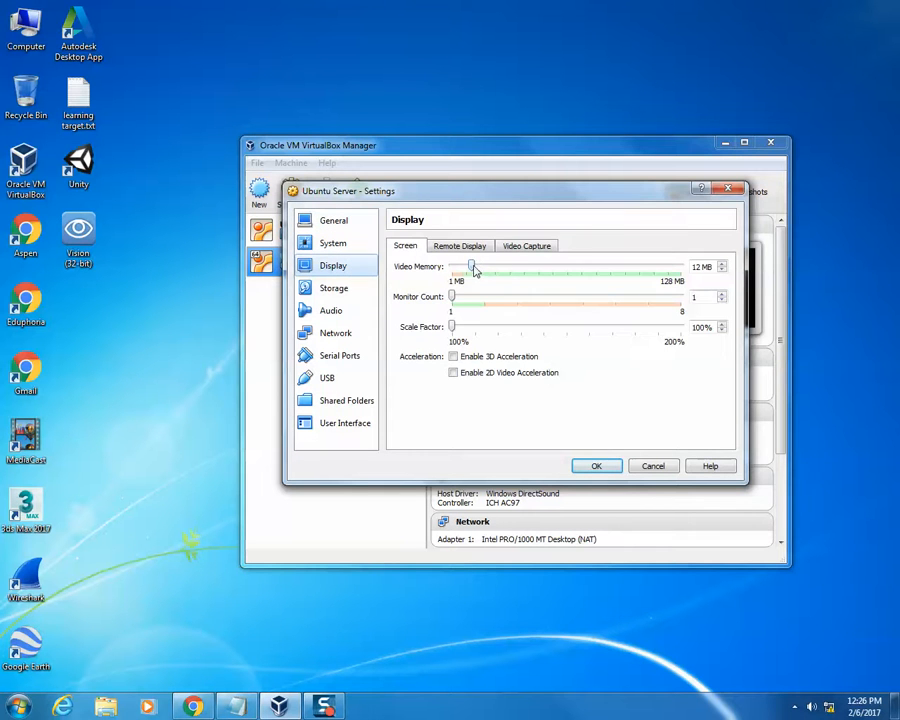
drag(529, 268, 697, 276)
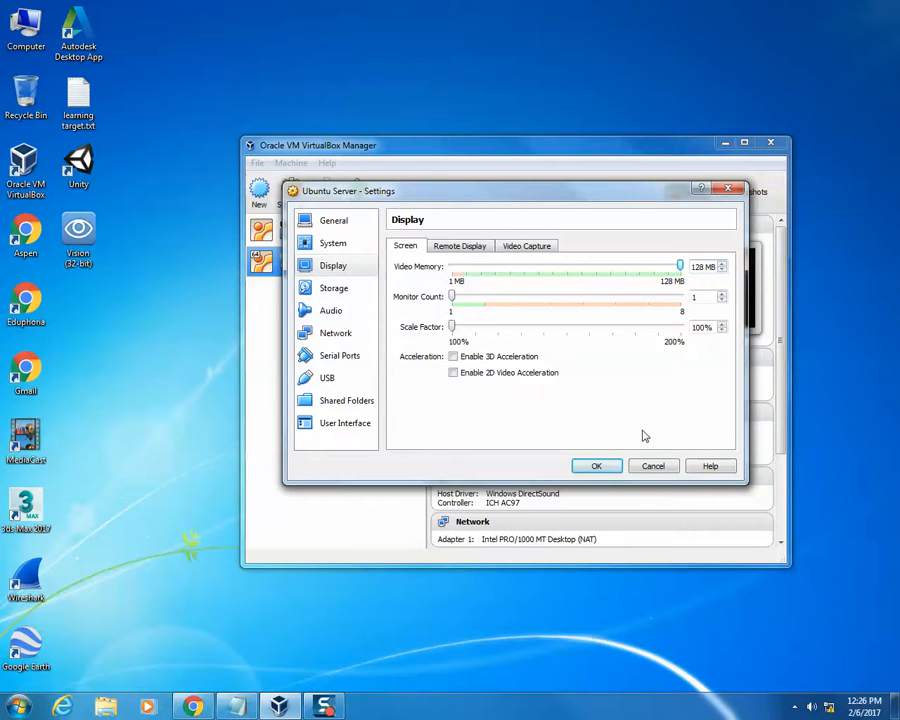
click(591, 467)
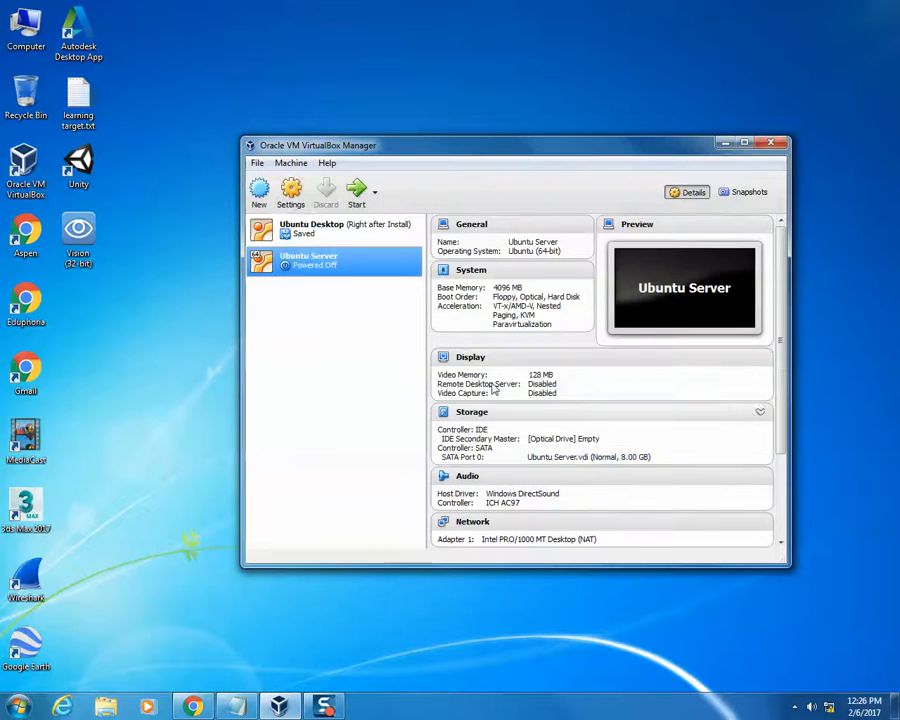
- Take a snapshot of the Ubuntu Server virtual machine named Right After Install
click(742, 193)
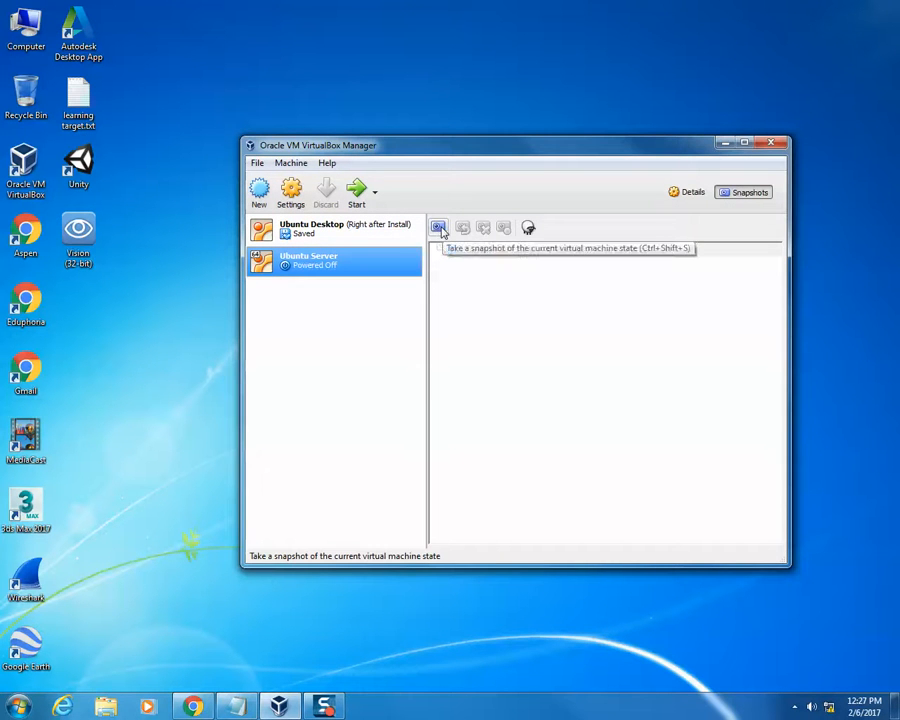
click(439, 228)
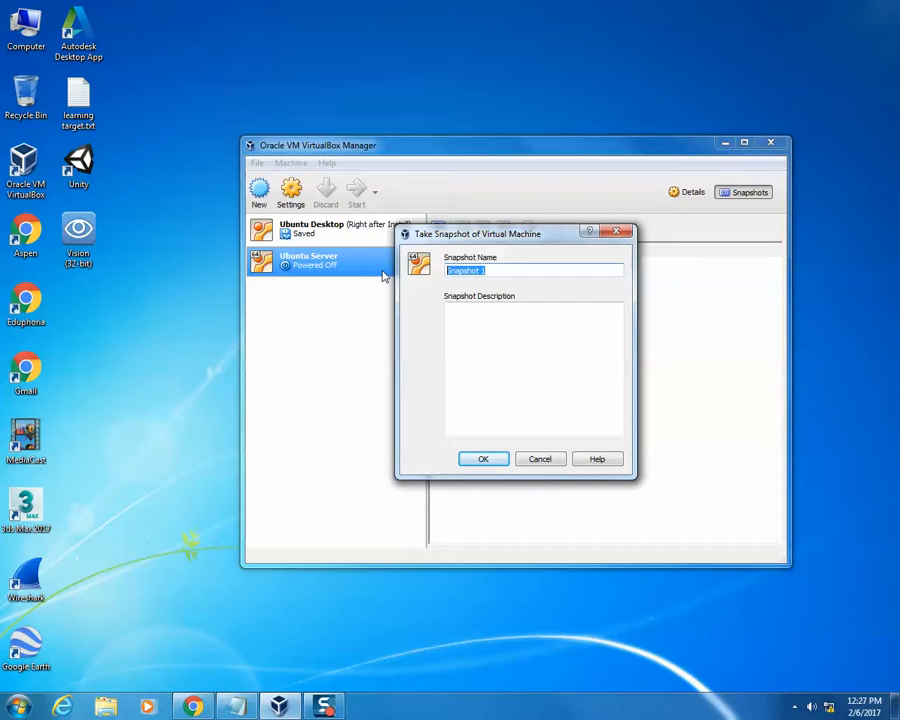
text(Right After Install)
click(483, 459)
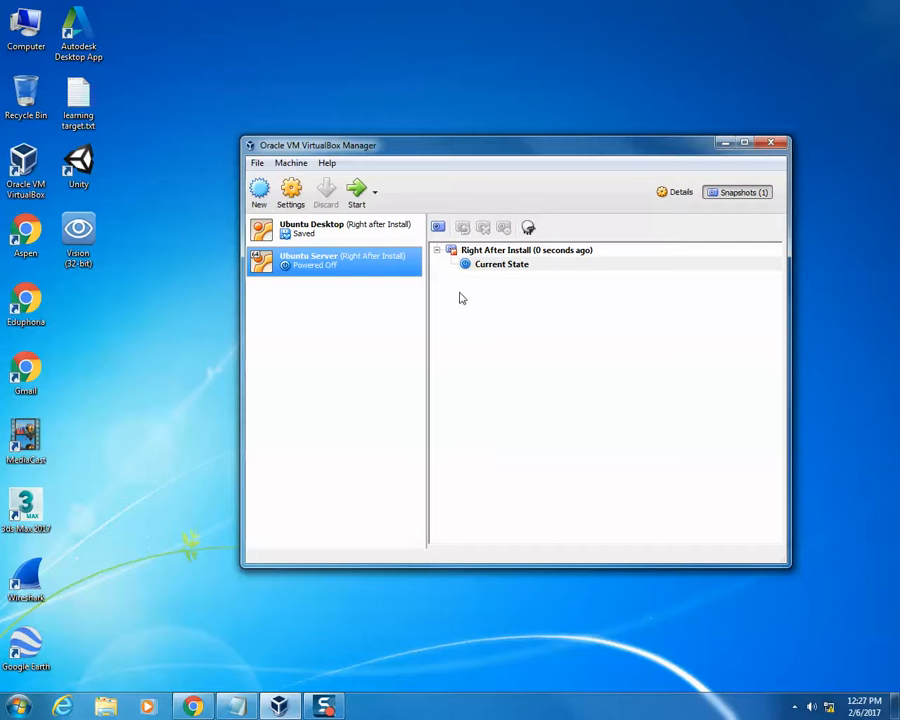
- Start the Ubuntu Server virtual machine and log in with the account's username and password
double_click(348, 264)
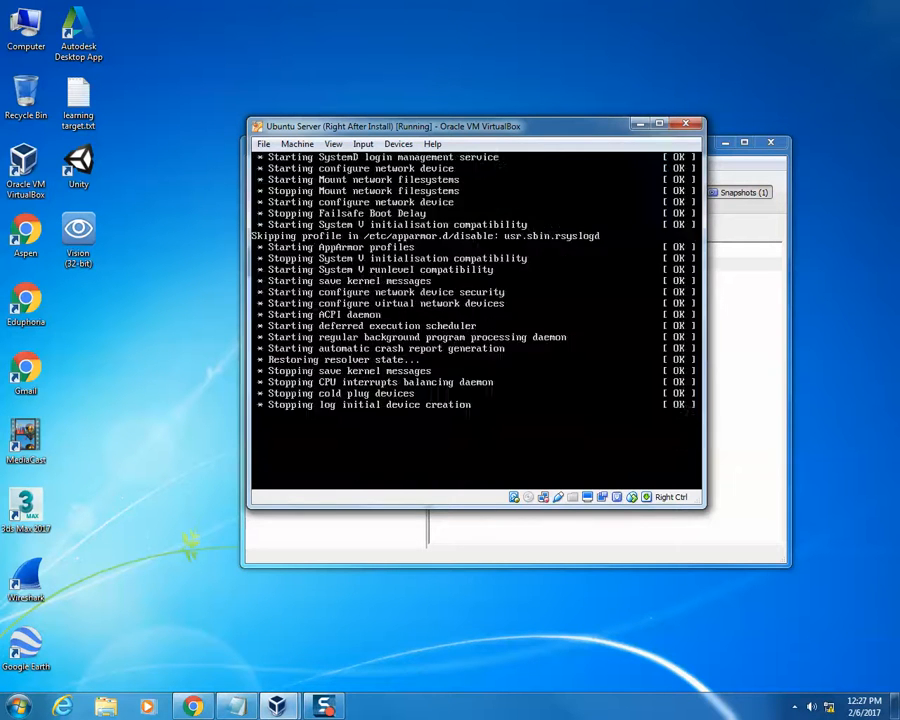
text(greichelt)
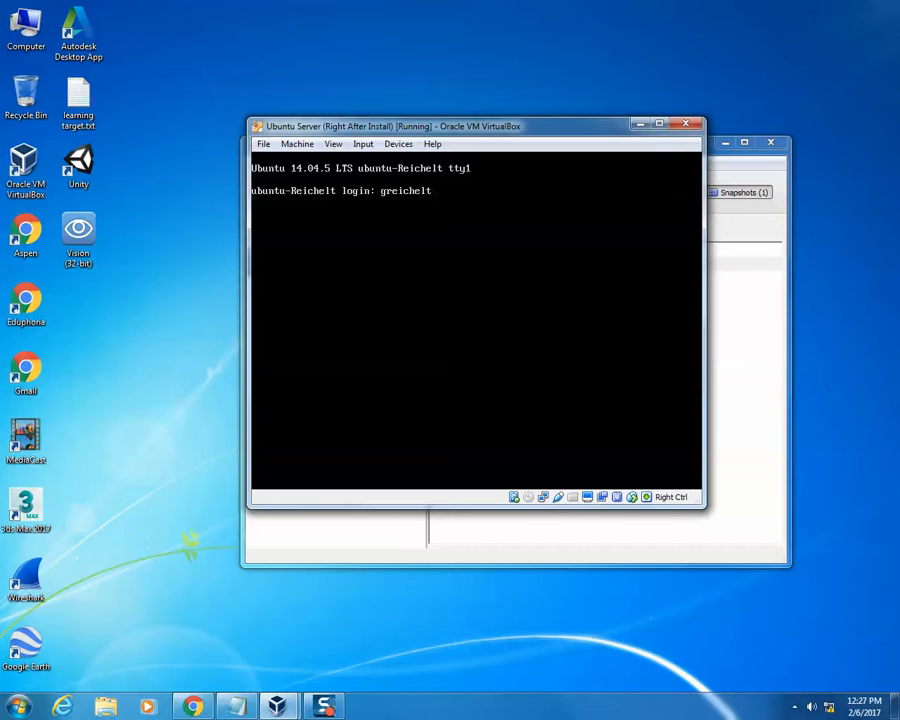
key(Return)
key(Return)
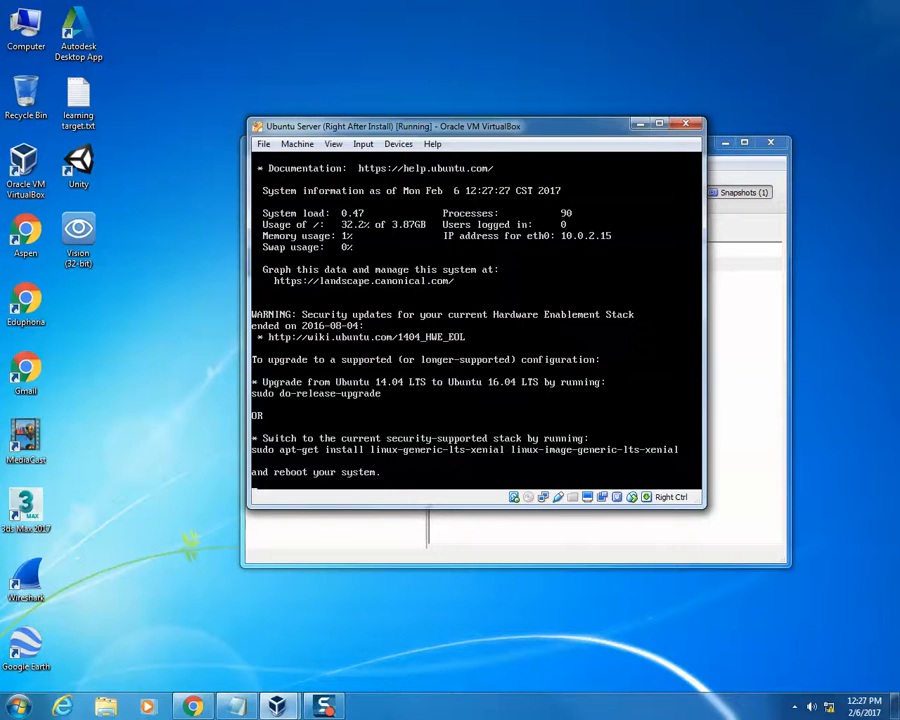
- Try to install Chrome with sudo apt-get install chrome, entering the sudo password
text(sudo ap)
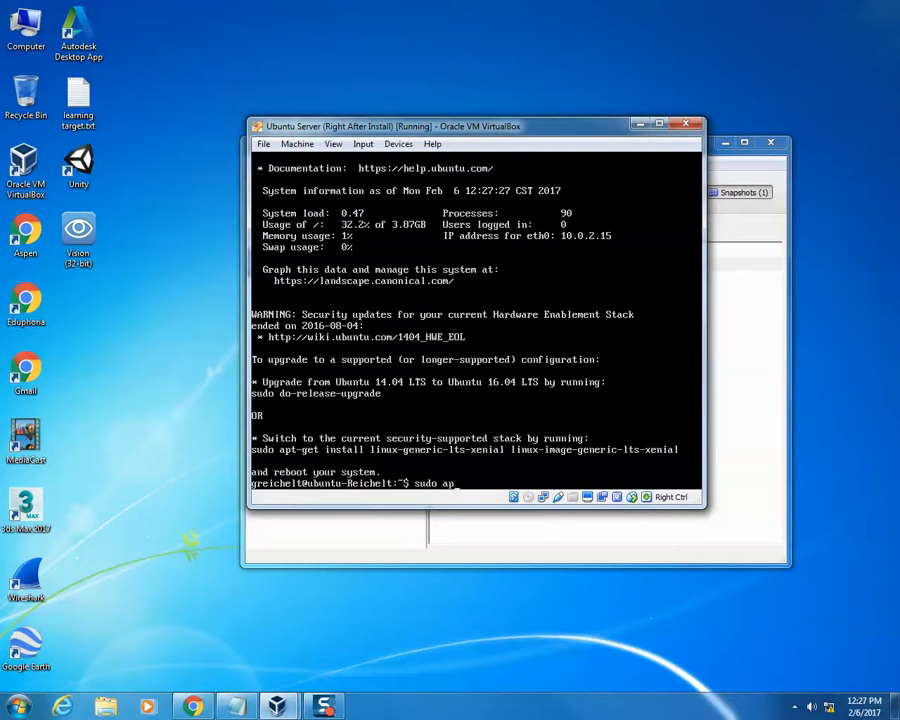
text(t-get install chrome)
key(Return)
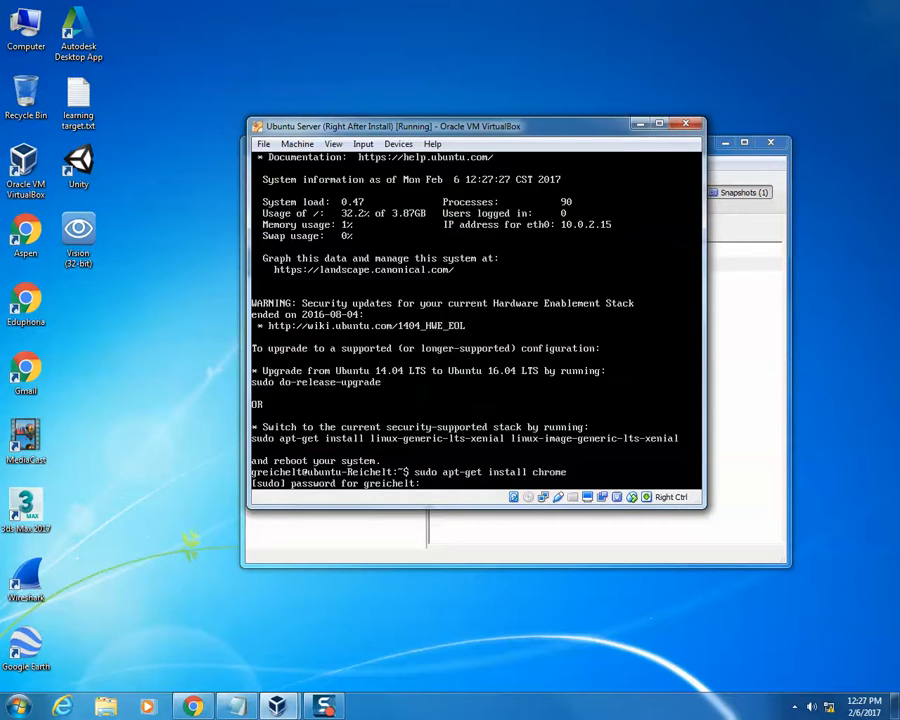
key(Return)
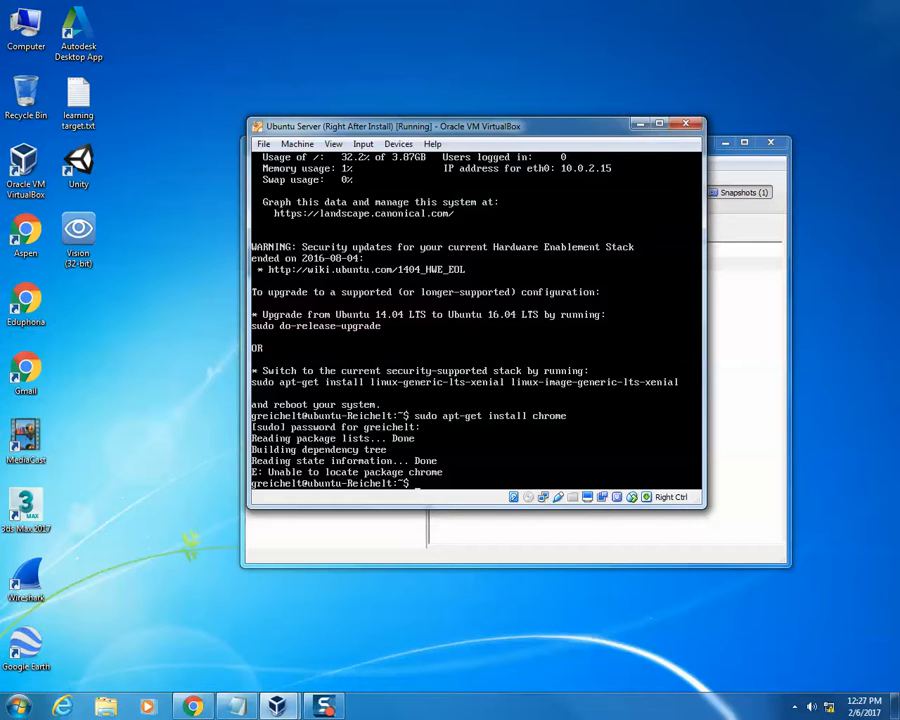
- Change the previous command to sudo apt-get install gedit, run it and answer y to continue
key(Up)
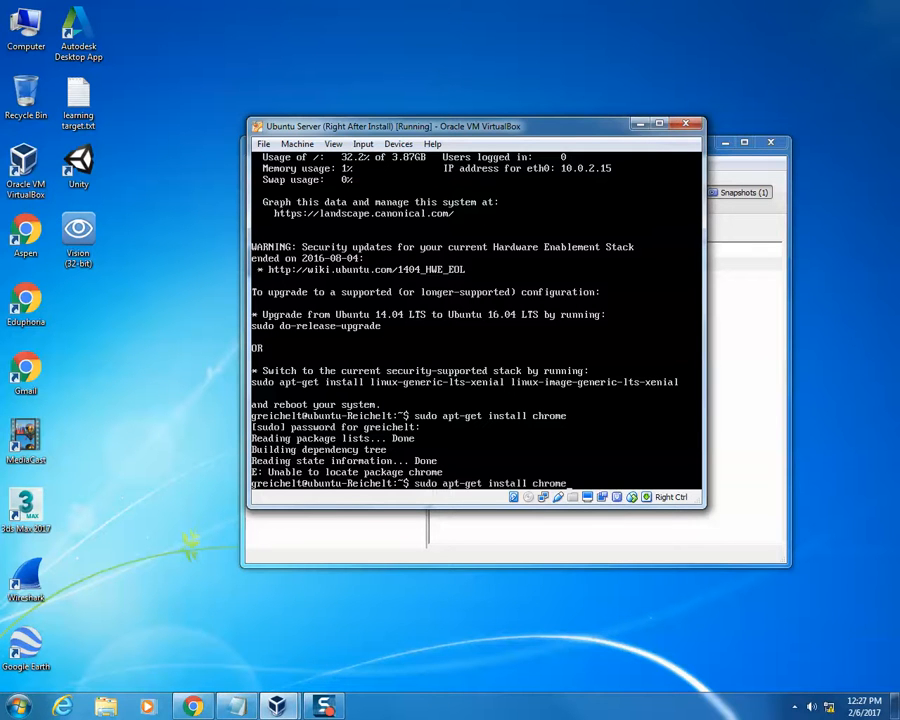
key(BackSpace)
key(BackSpace)
key(BackSpace)
key(BackSpace)
key(BackSpace)
key(BackSpace)
text(gedit)
key(Return)
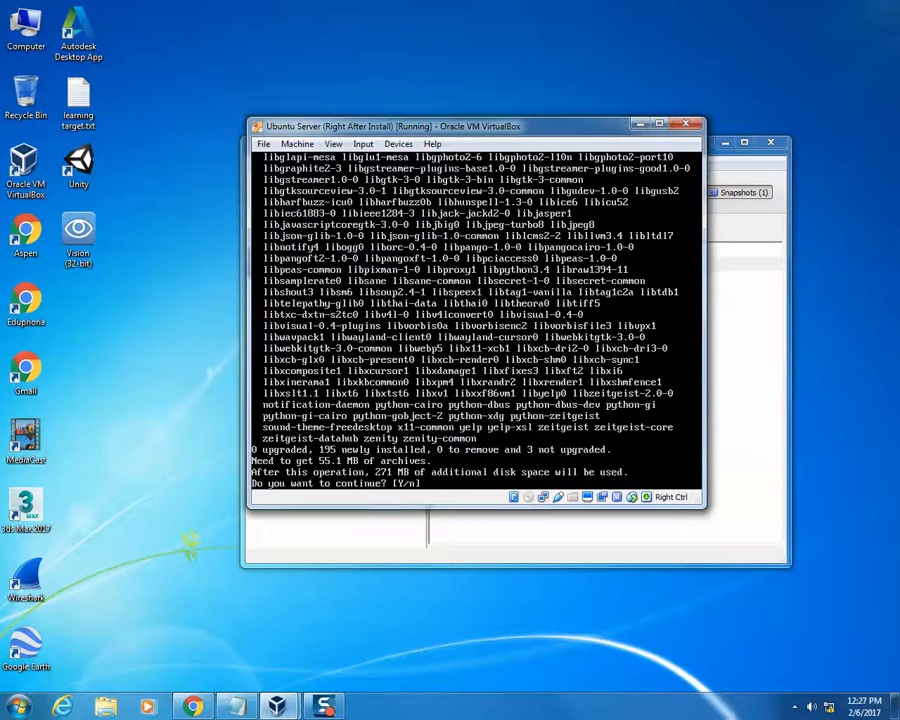
text(y)
key(Return)
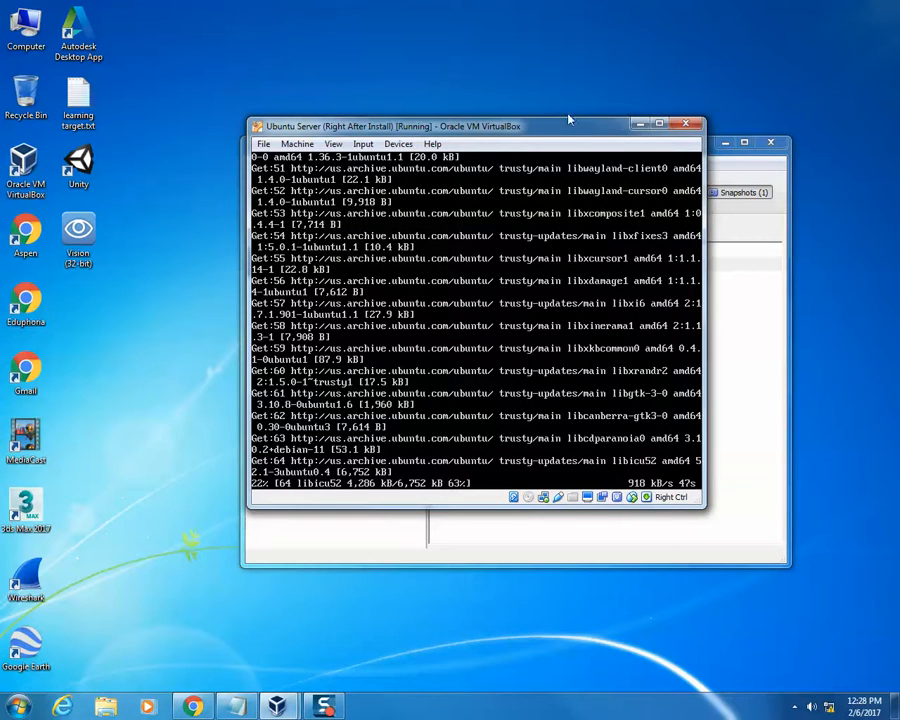
- Power off the virtual machine while restoring its current snapshot Right After Install
click(681, 124)
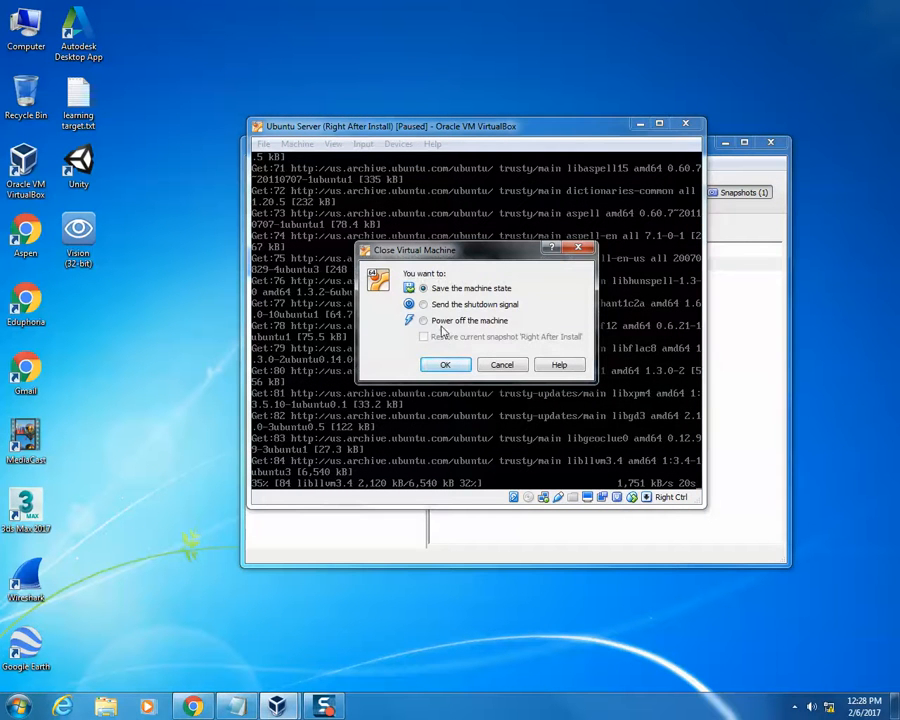
click(450, 322)
click(452, 339)
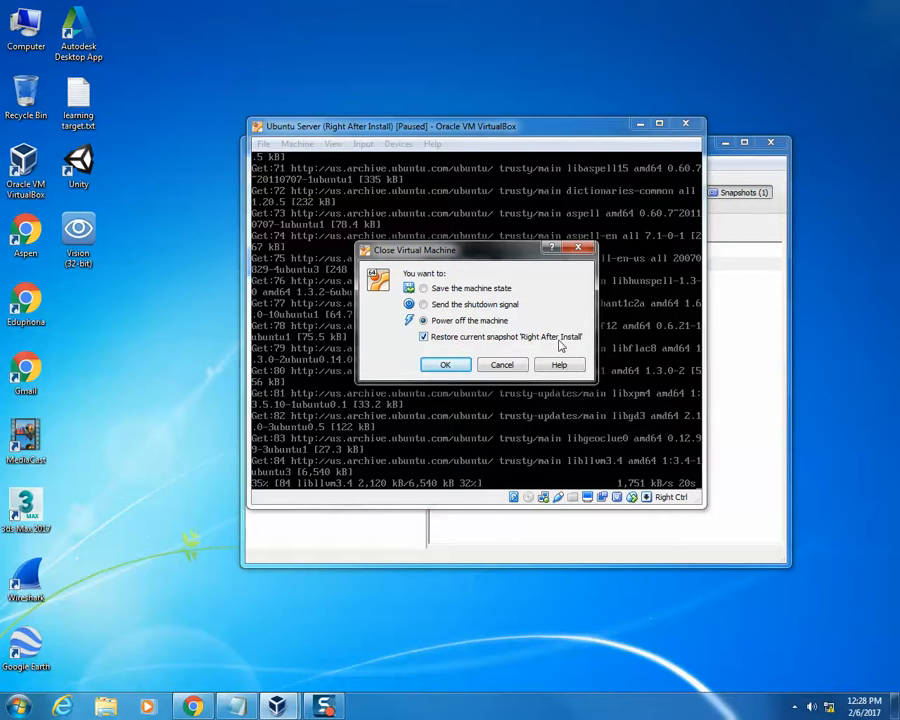
click(449, 366)
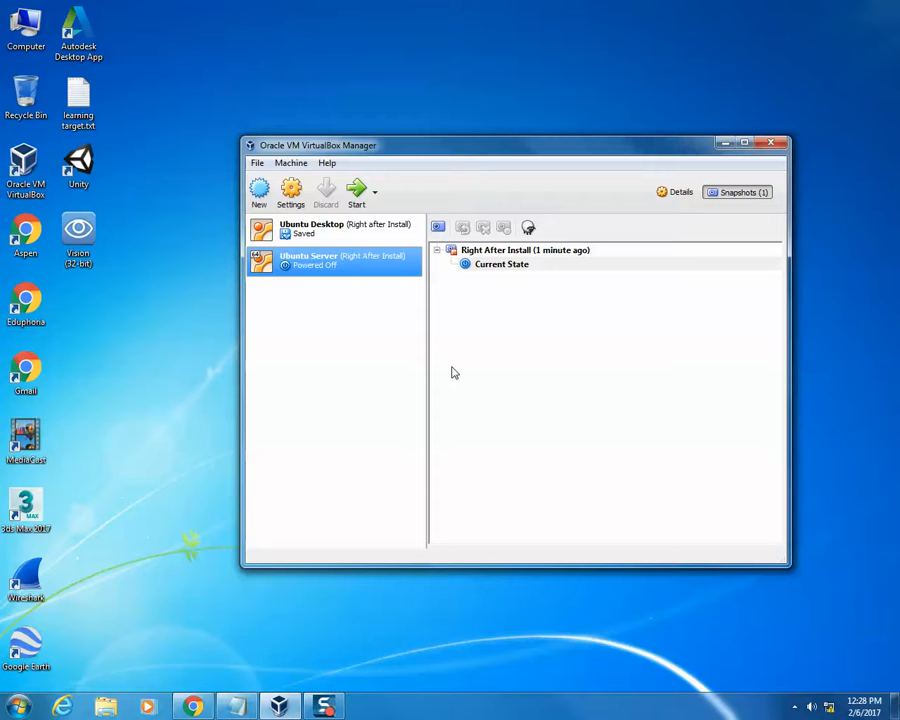
- Boot Ubuntu Server from the restored snapshot, and close the virtual machine with the option to save the machine state
double_click(340, 265)
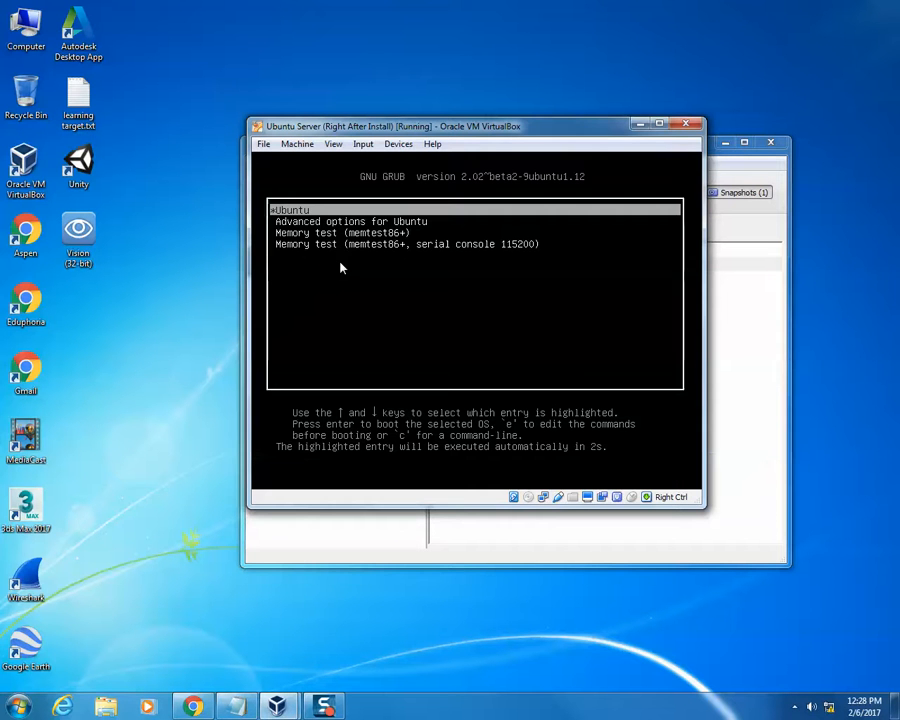
key(Return)
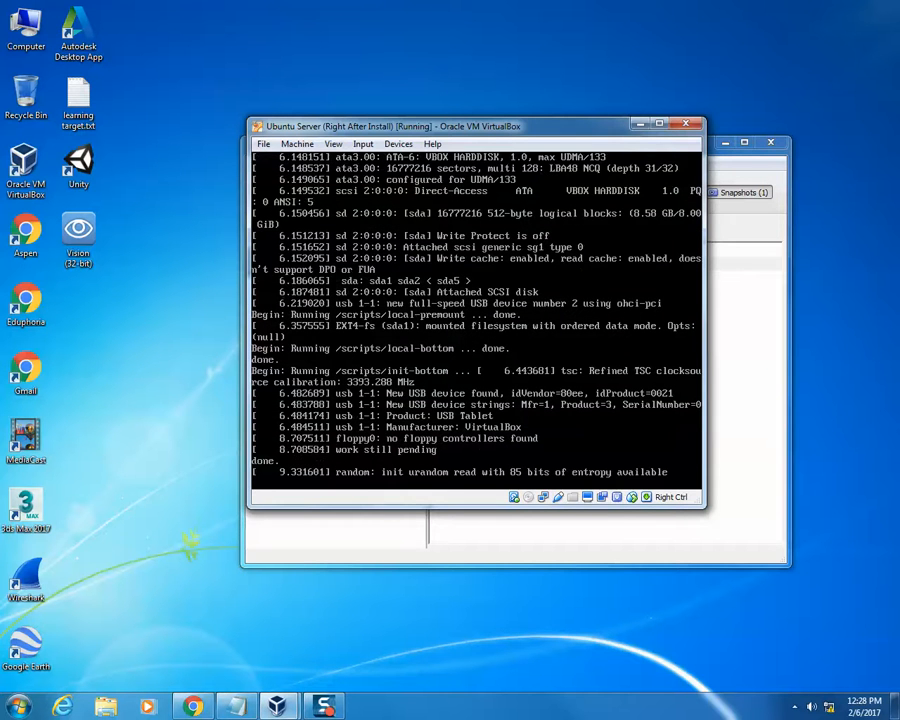
click(688, 125)
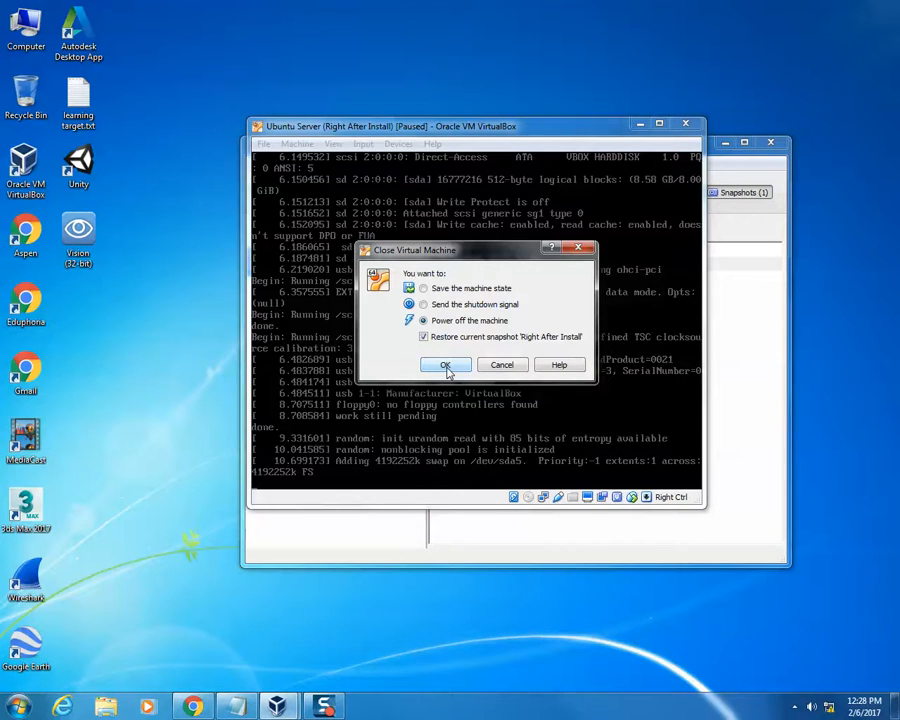
click(465, 292)
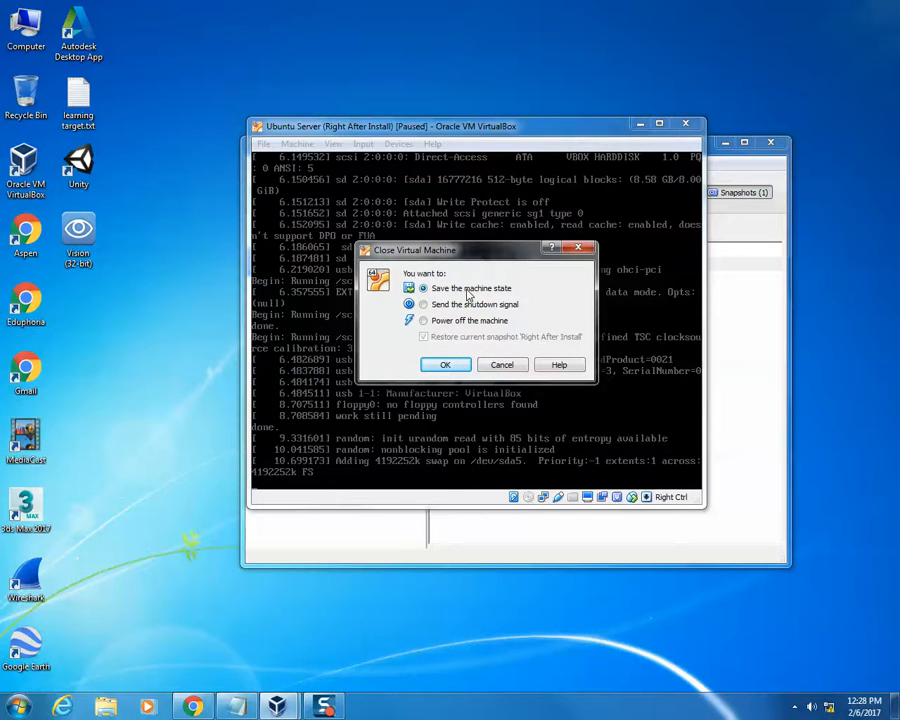